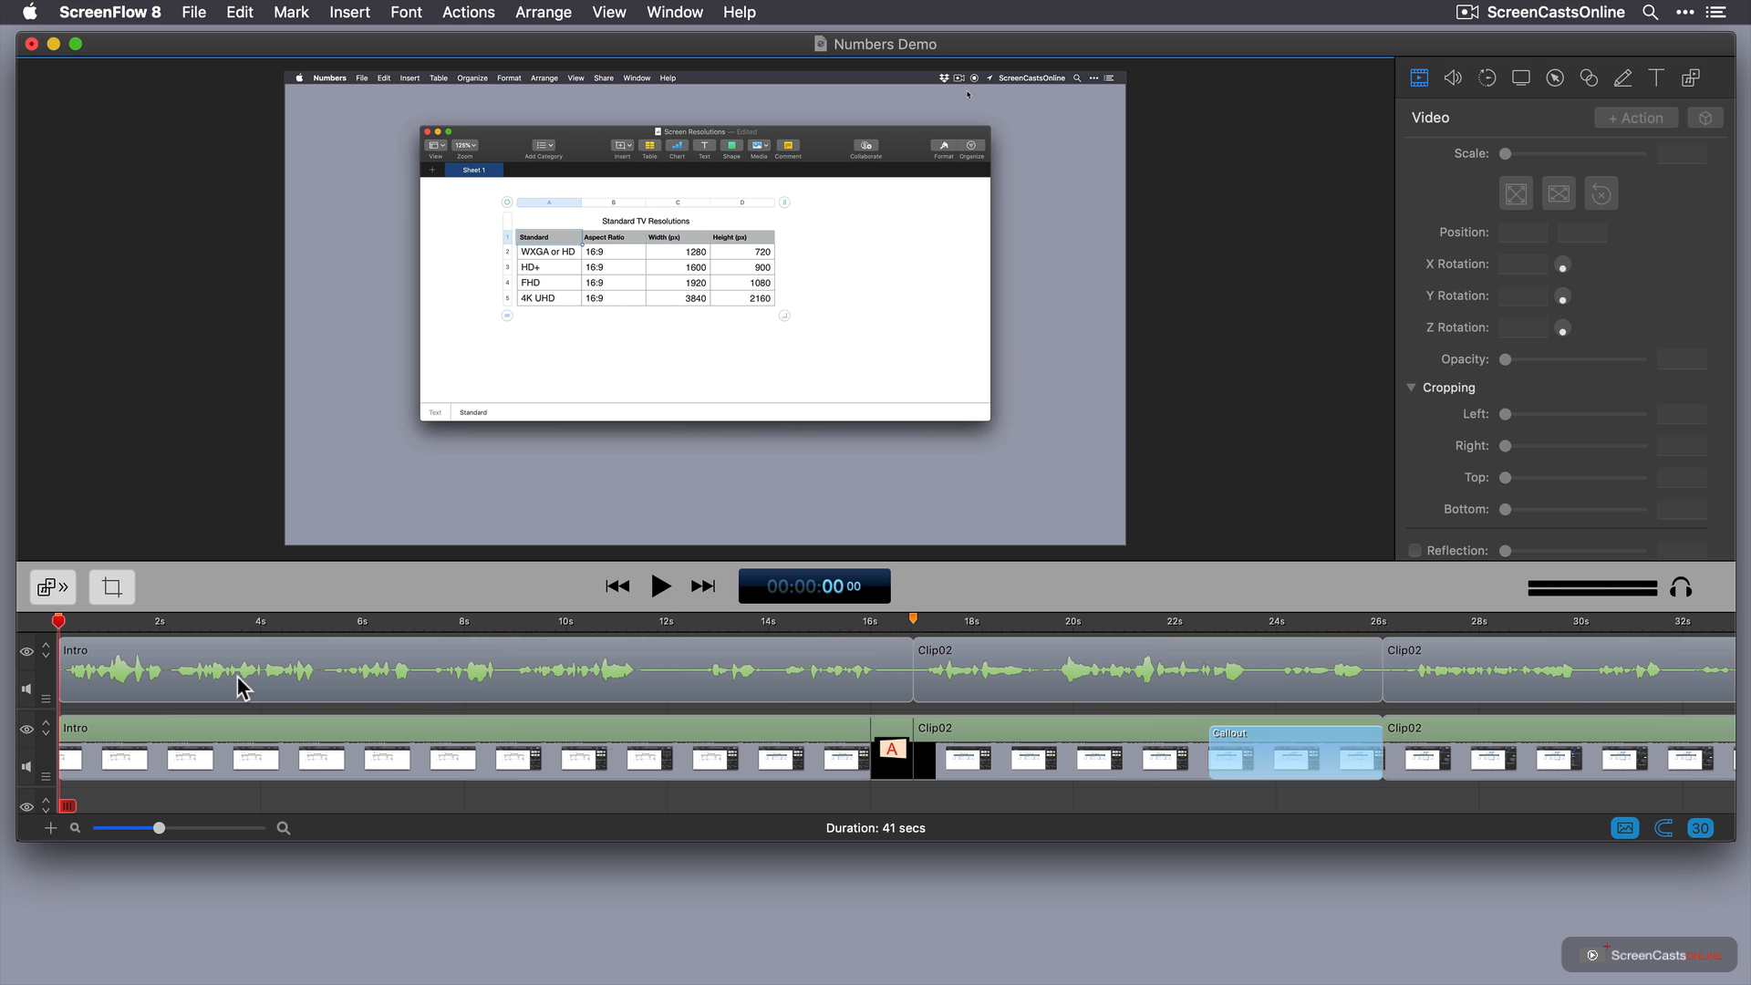
pyautogui.click(241, 688)
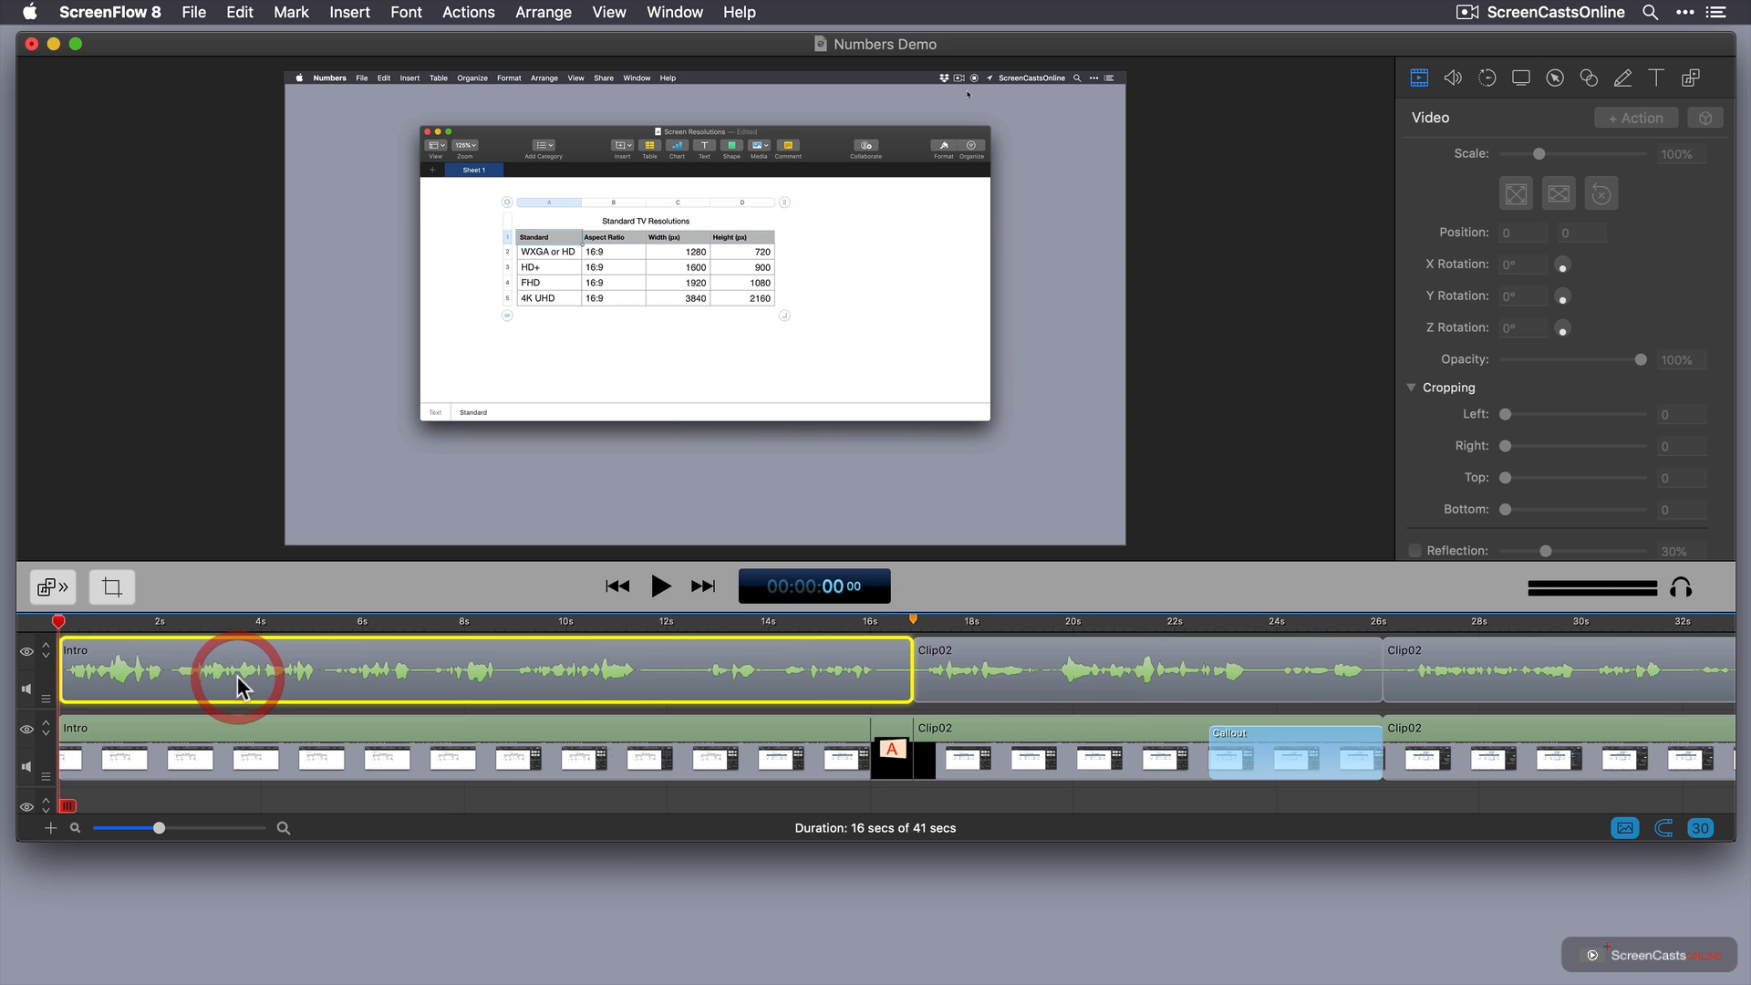
pyautogui.click(262, 739)
pyautogui.click(87, 682)
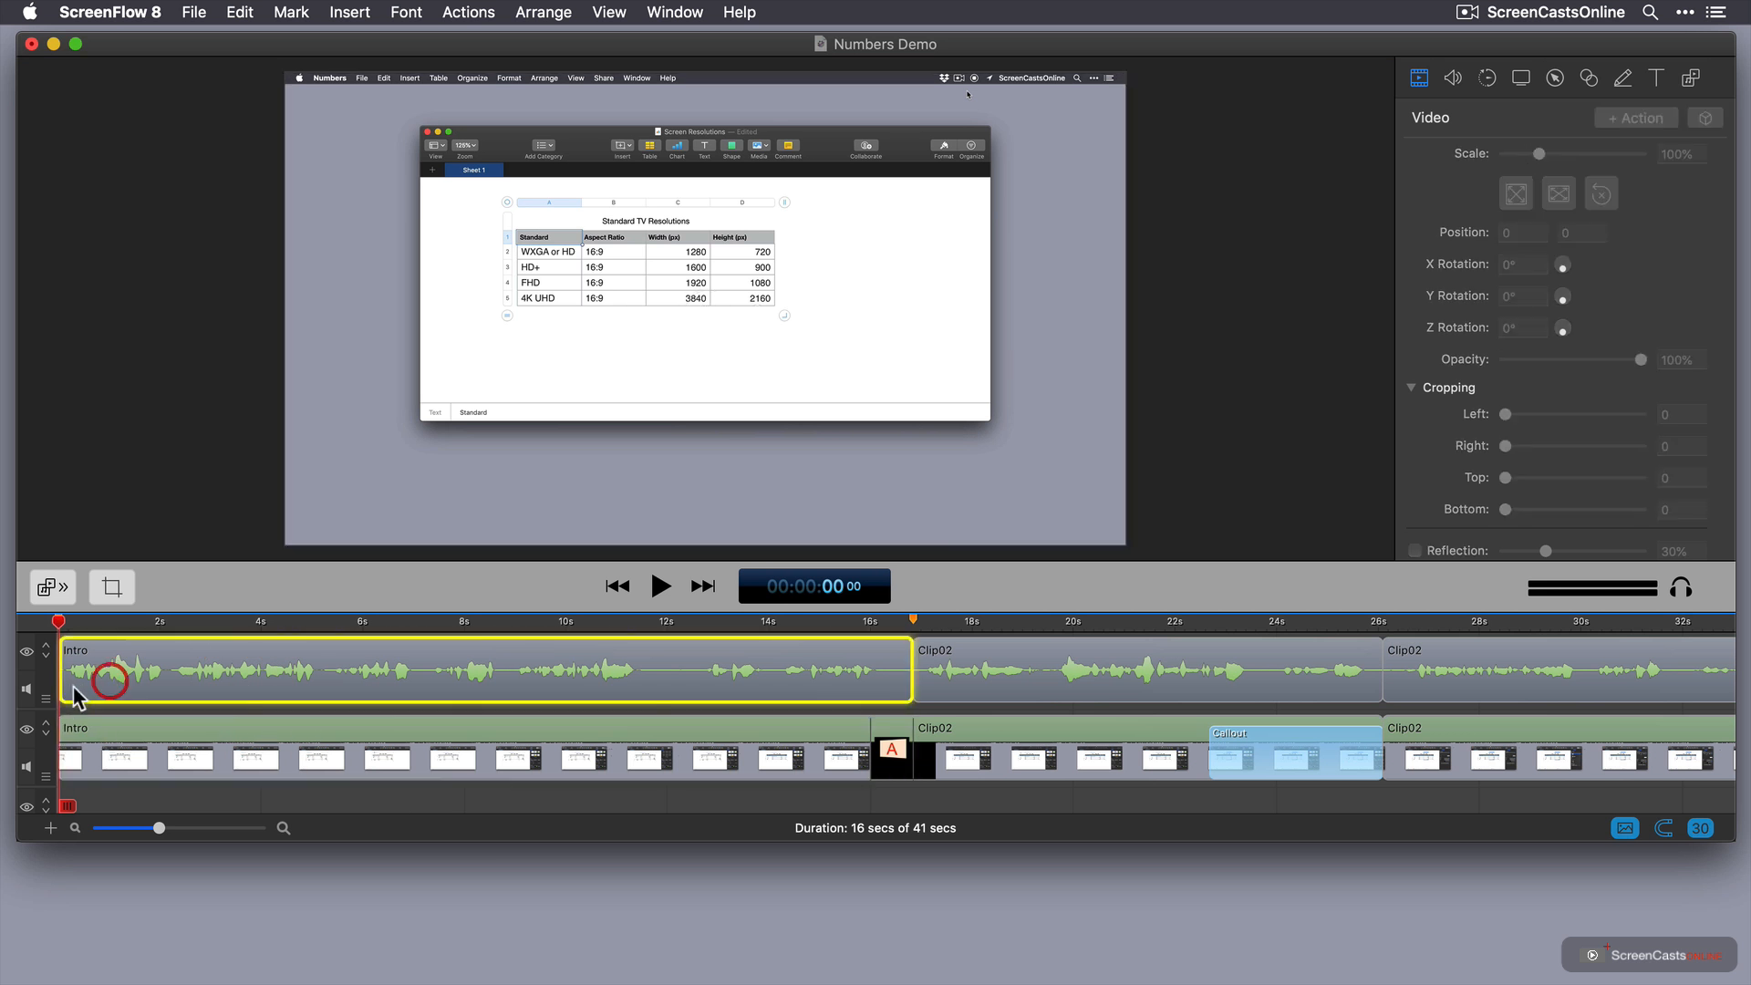
pyautogui.click(110, 764)
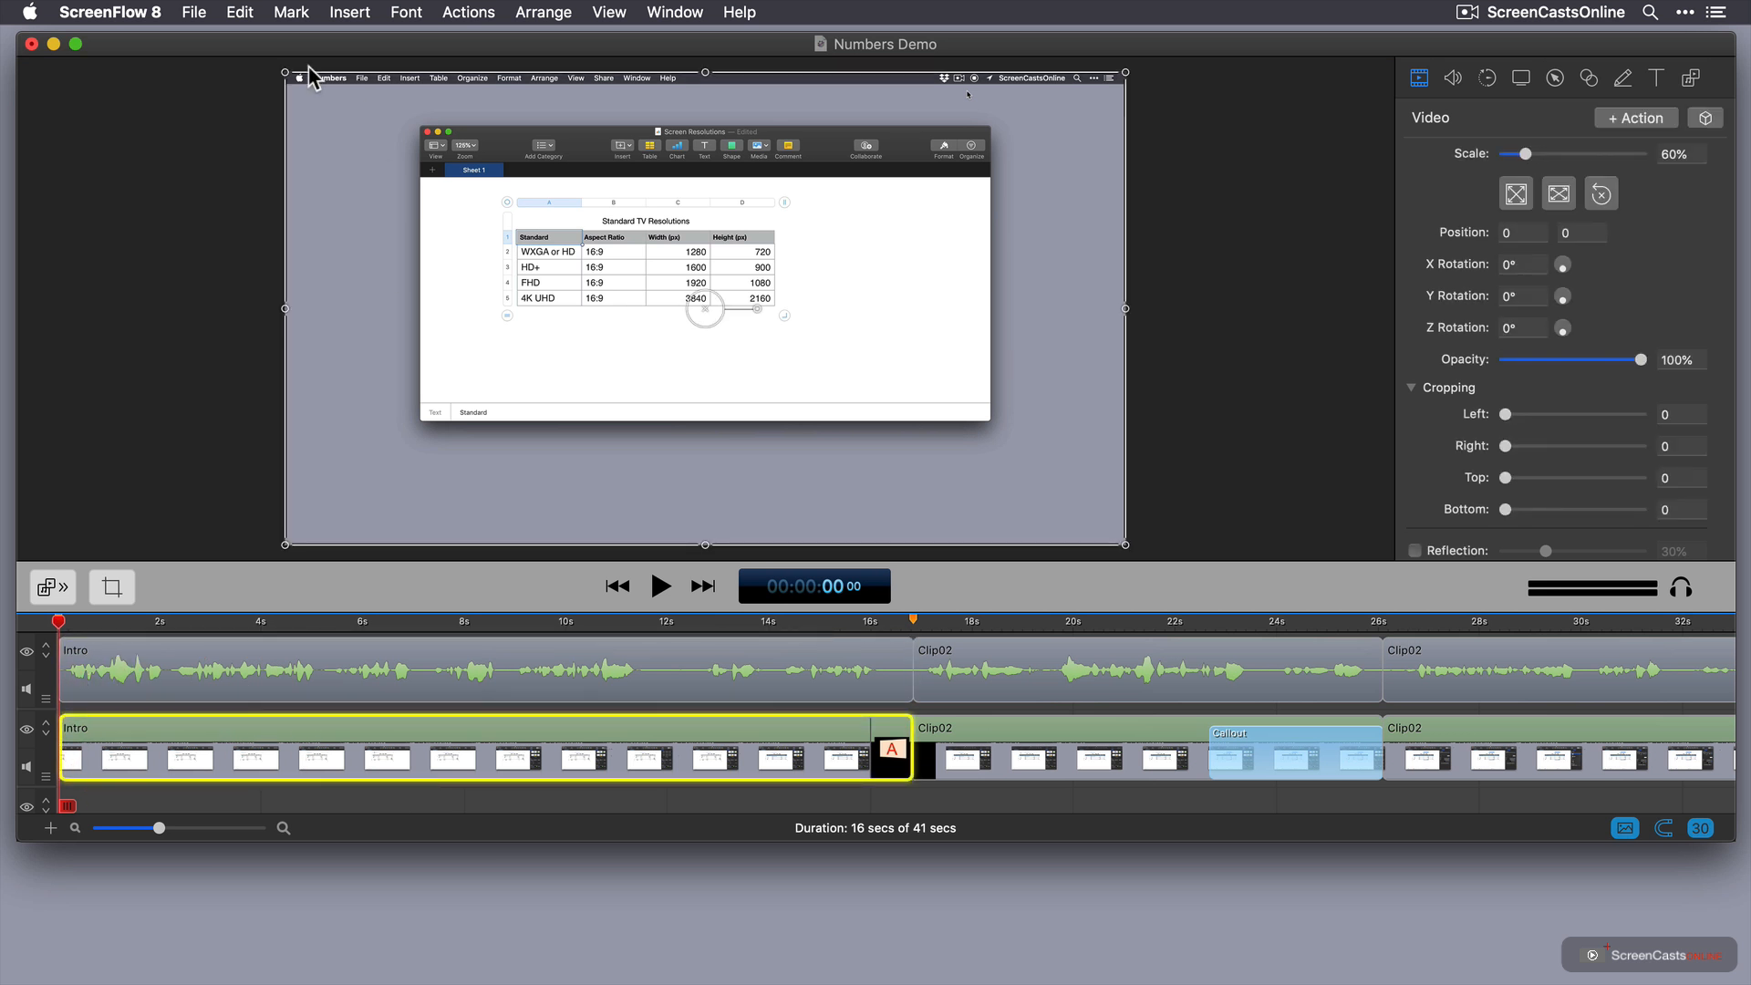
# - Turn off the timeline preference that hides the action menu overlay in clips
pyautogui.click(146, 14)
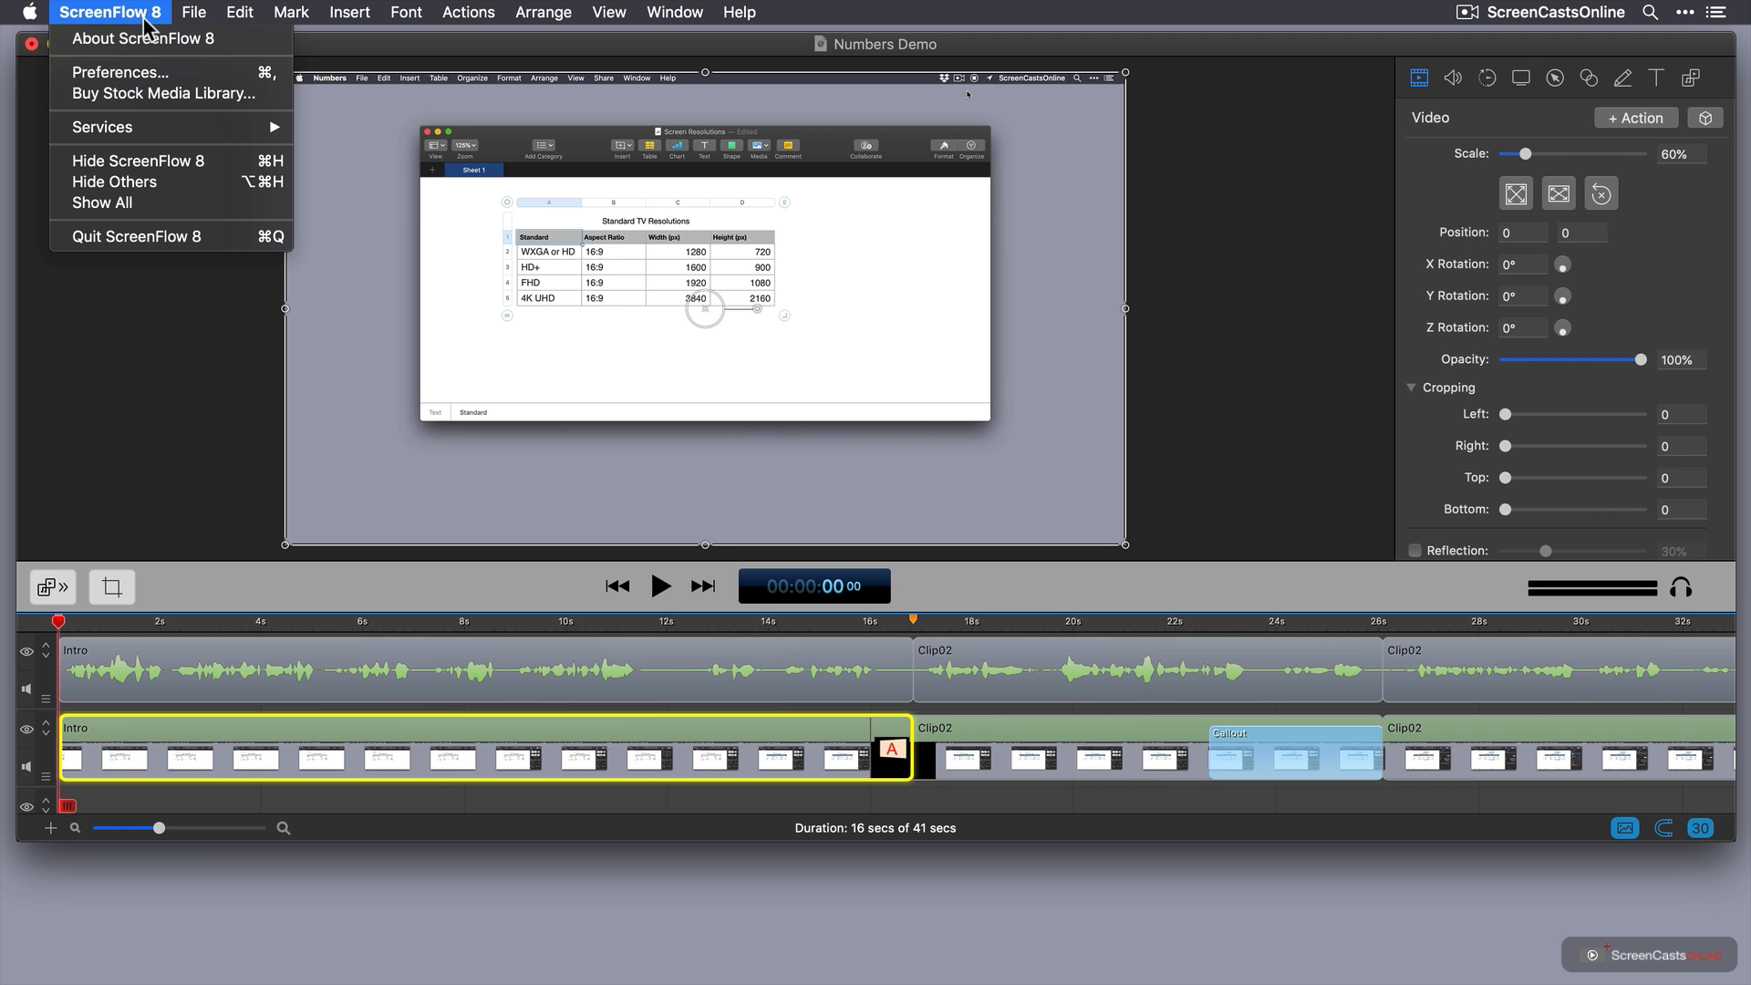
pyautogui.click(132, 71)
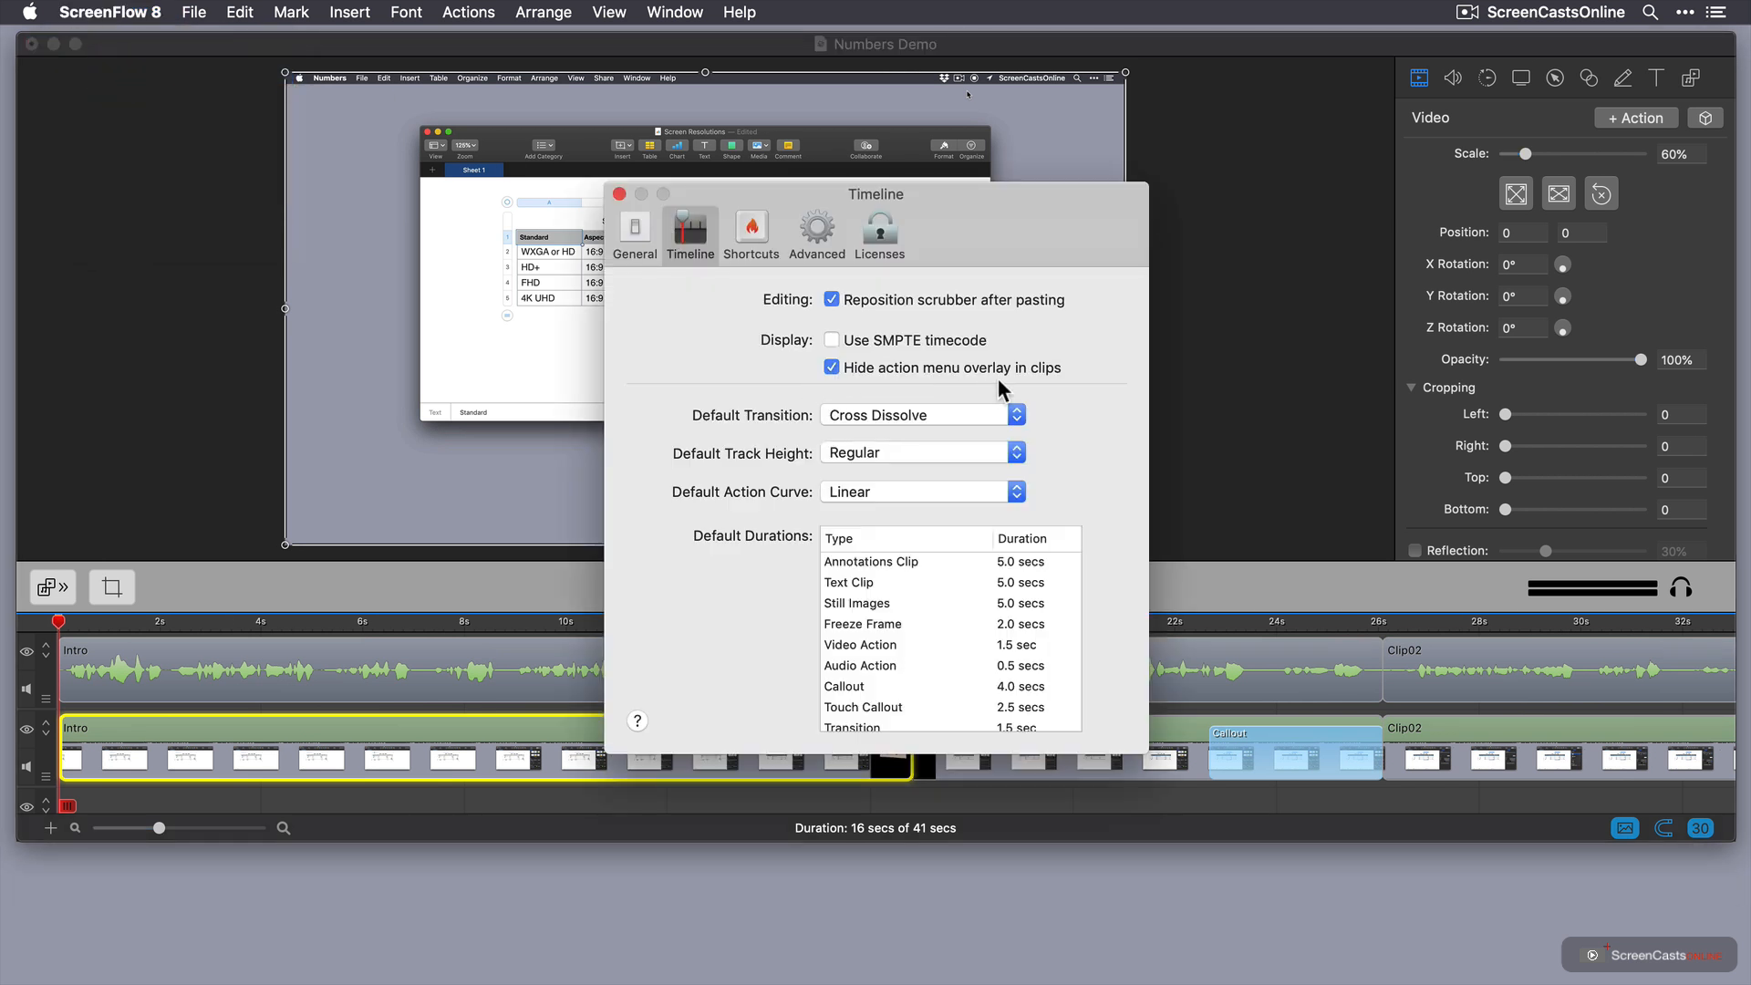
pyautogui.click(832, 367)
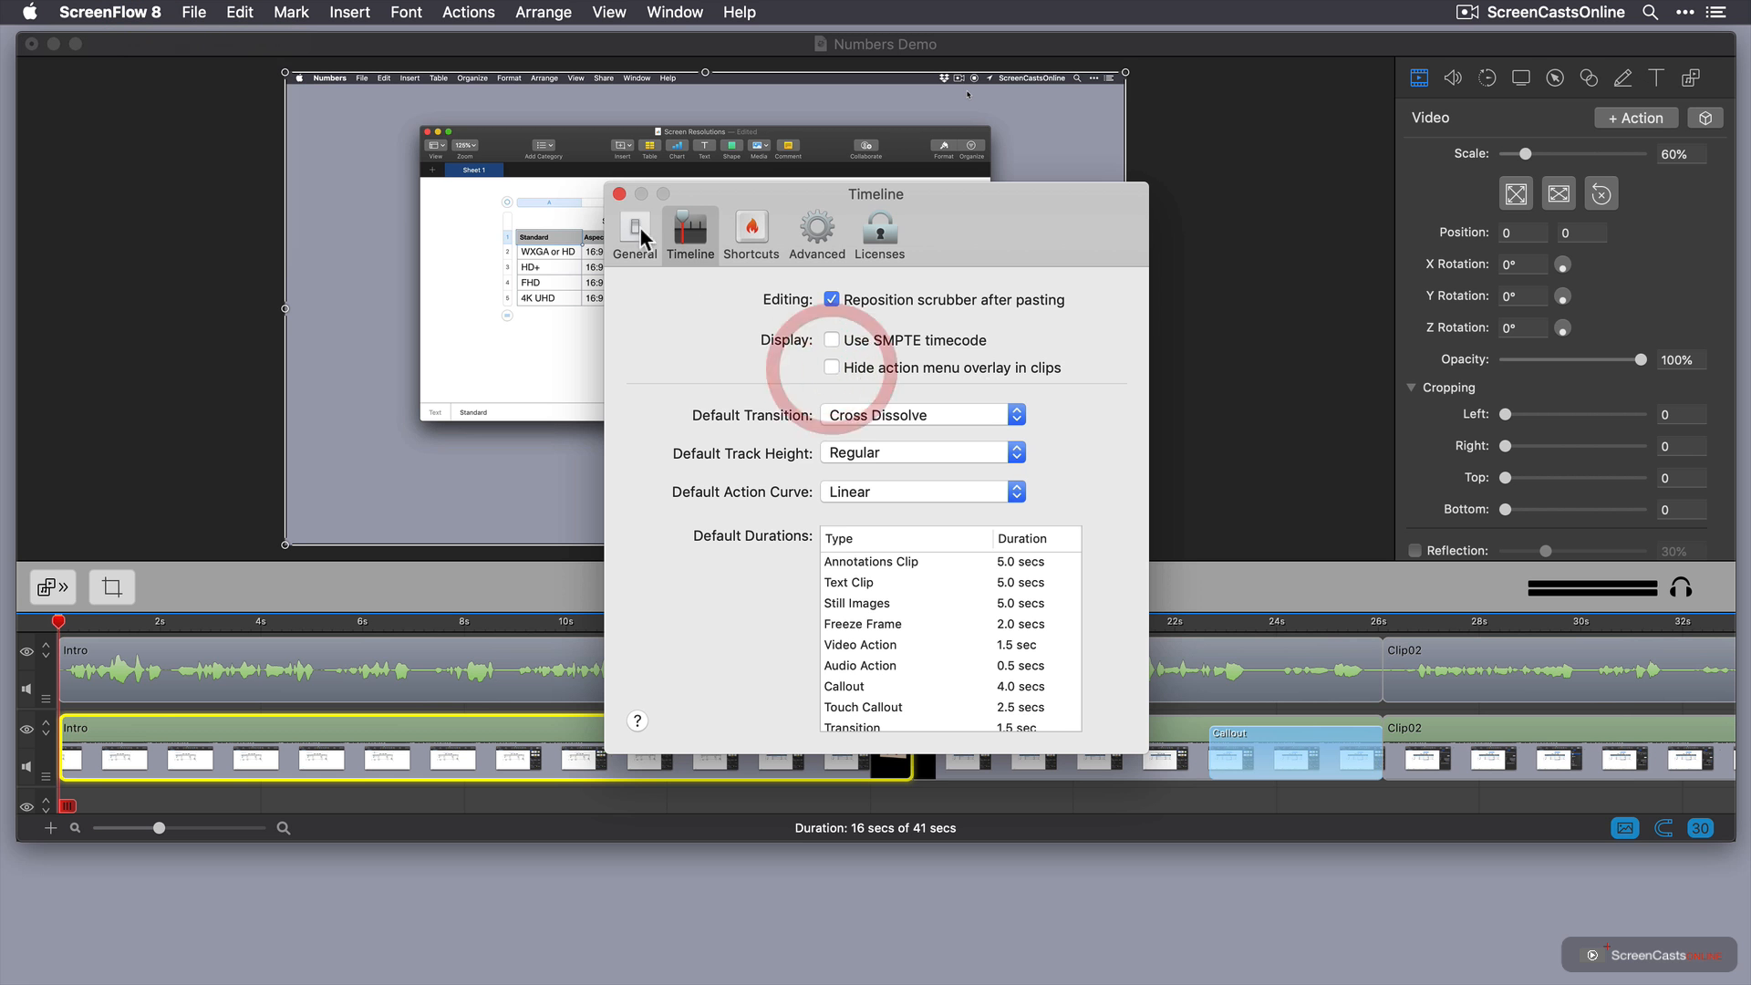
pyautogui.click(618, 194)
# - Examine the clip commands available on the Intro audio clip and the transition styles offered between the Intro and Clip02 video clips
pyautogui.moveTo(216, 686)
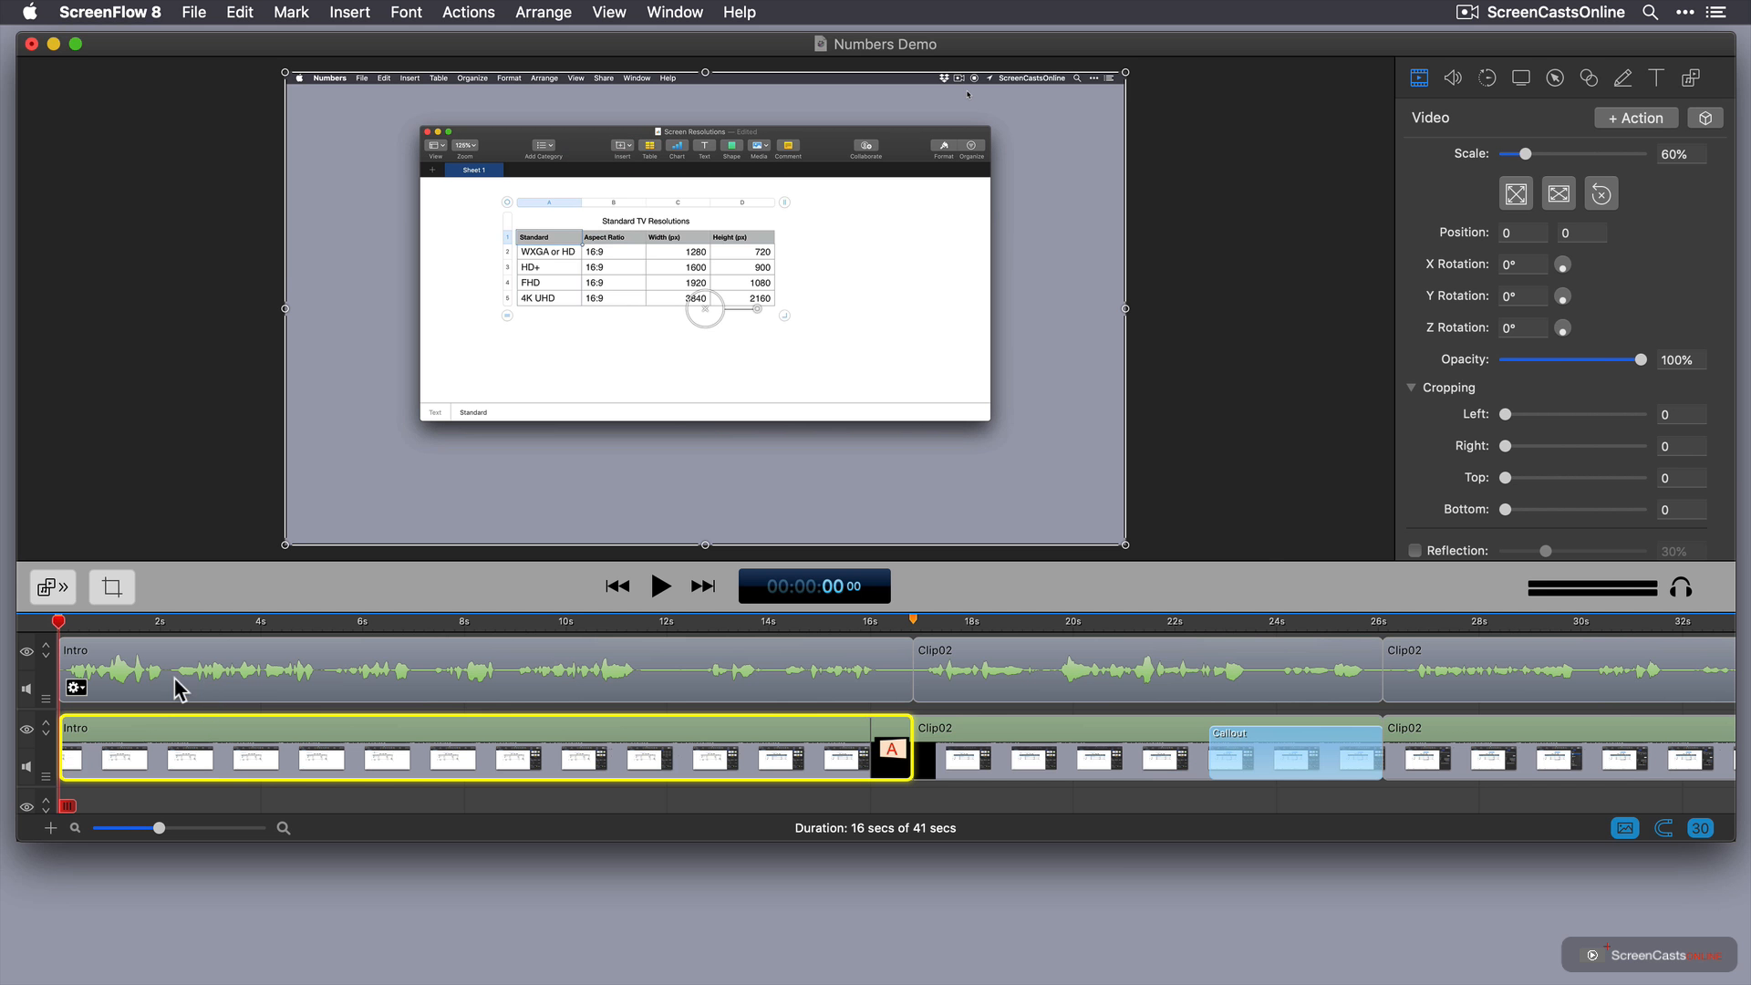
pyautogui.click(77, 688)
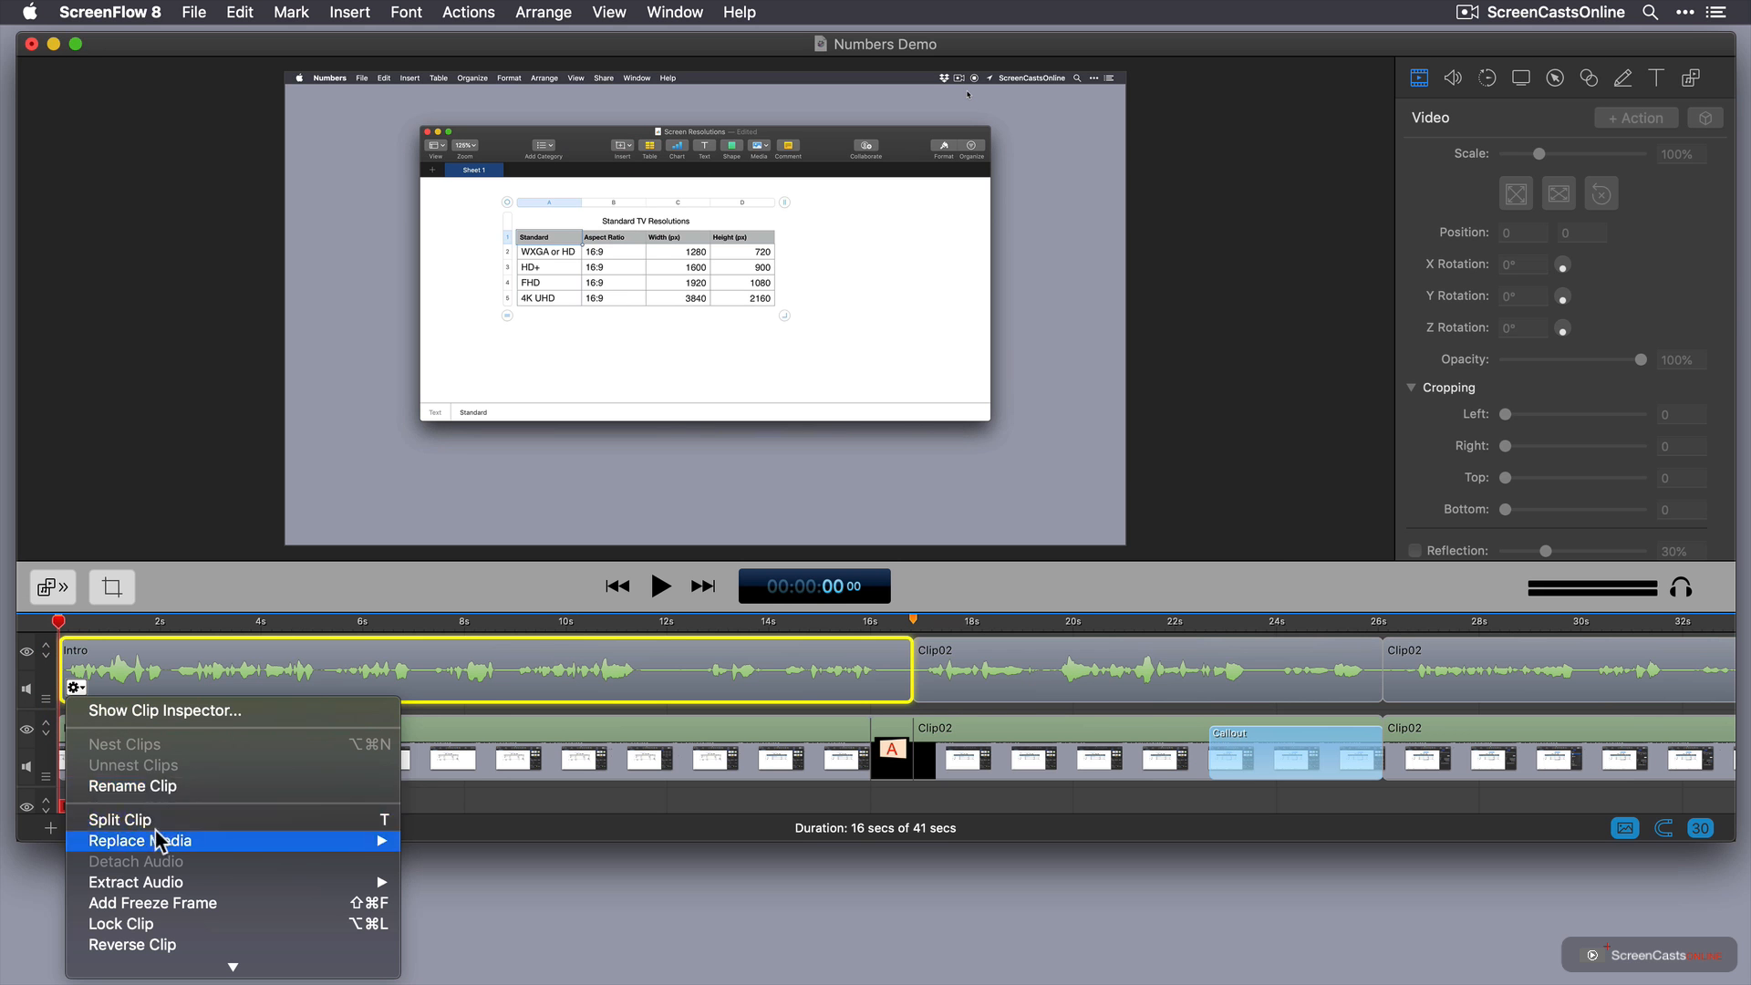
pyautogui.moveTo(157, 840)
pyautogui.moveTo(163, 879)
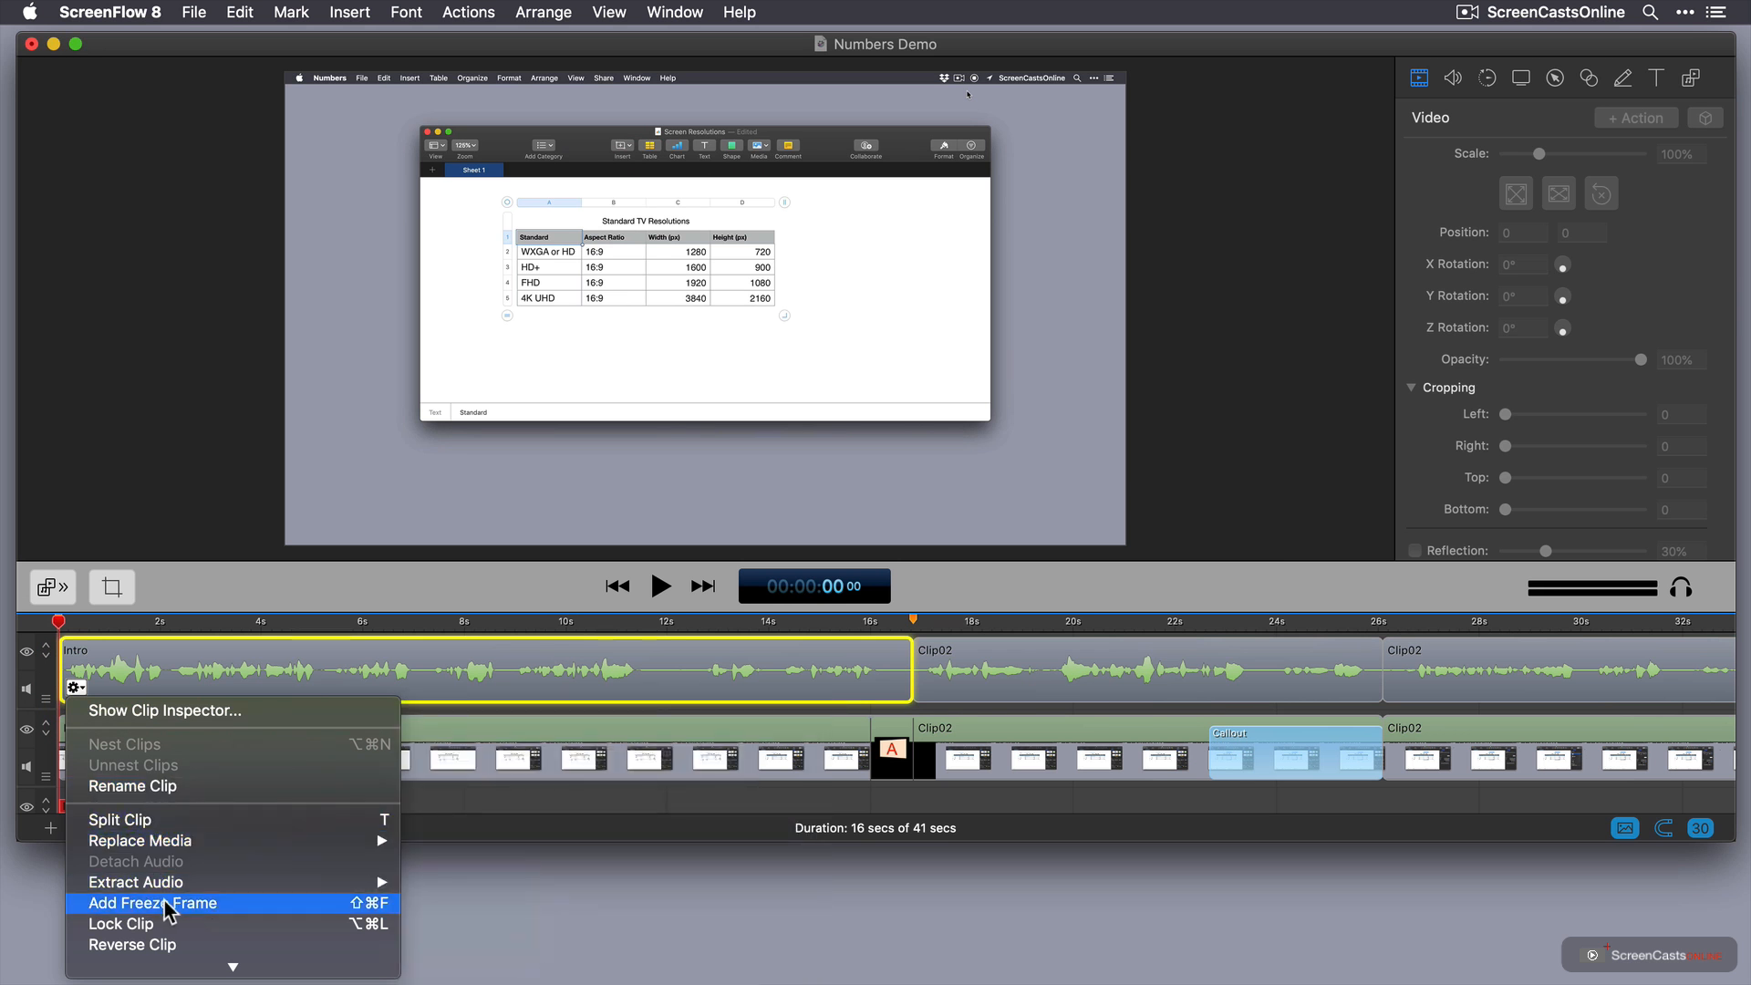
pyautogui.moveTo(156, 971)
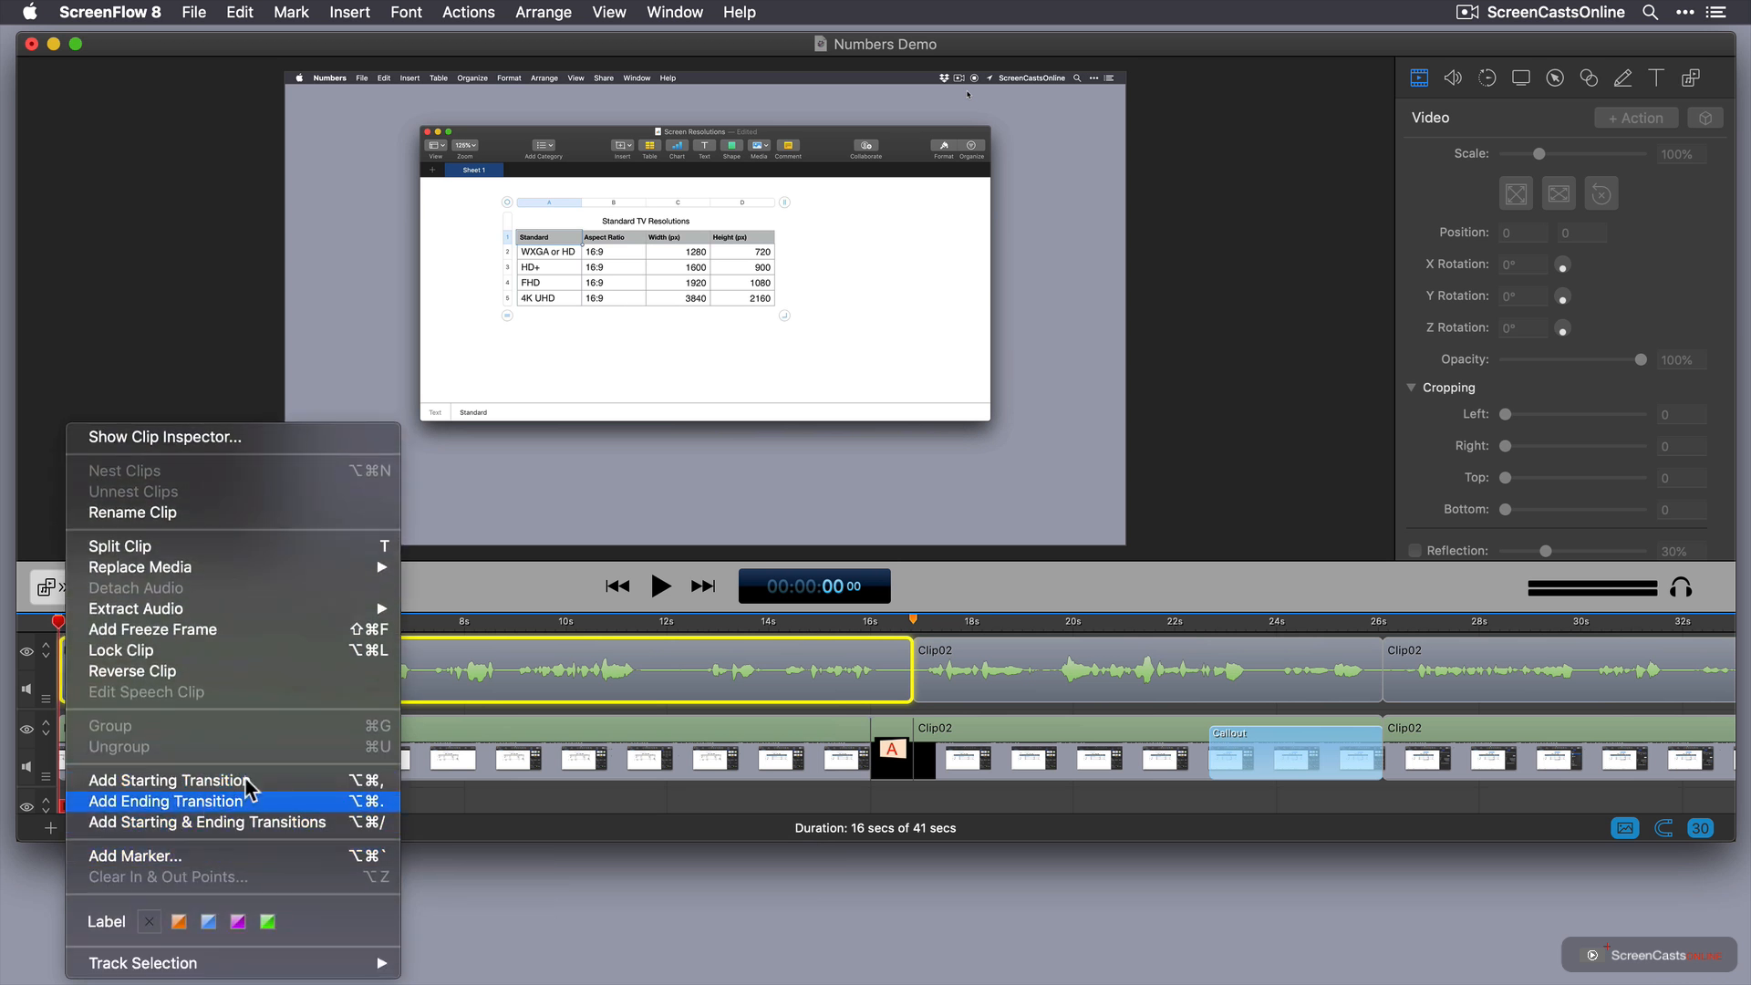
pyautogui.click(425, 685)
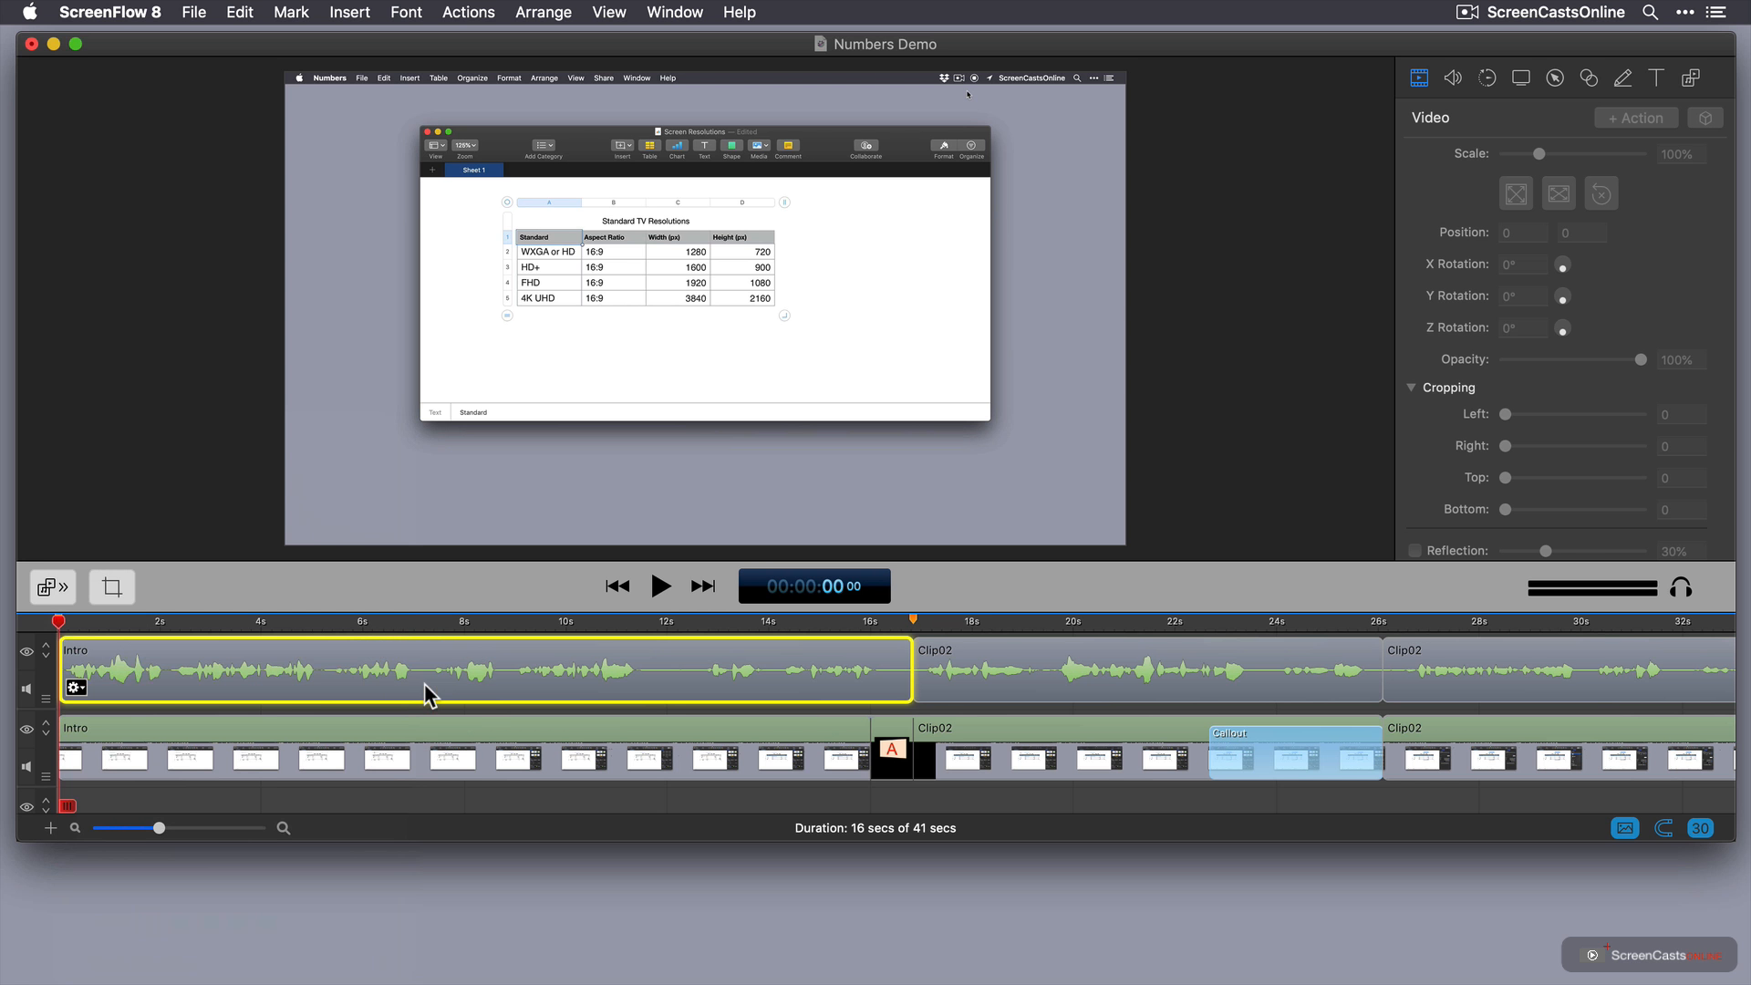
pyautogui.rightClick(424, 684)
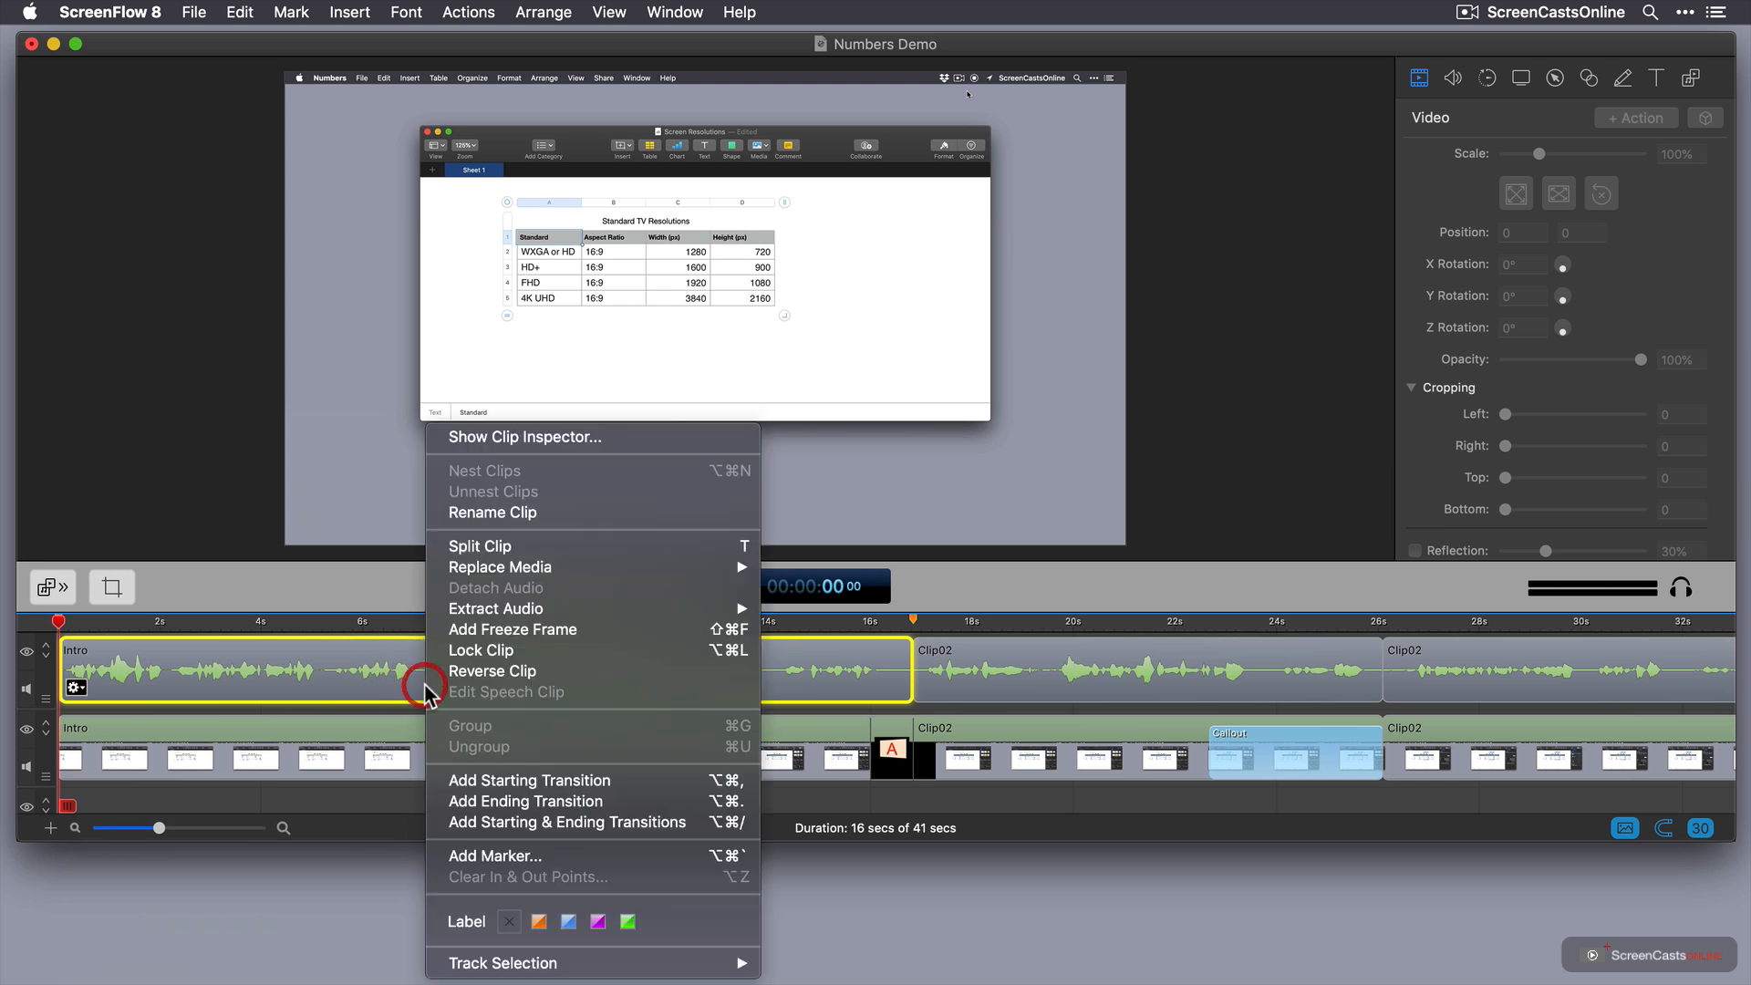
pyautogui.click(339, 686)
pyautogui.moveTo(80, 773)
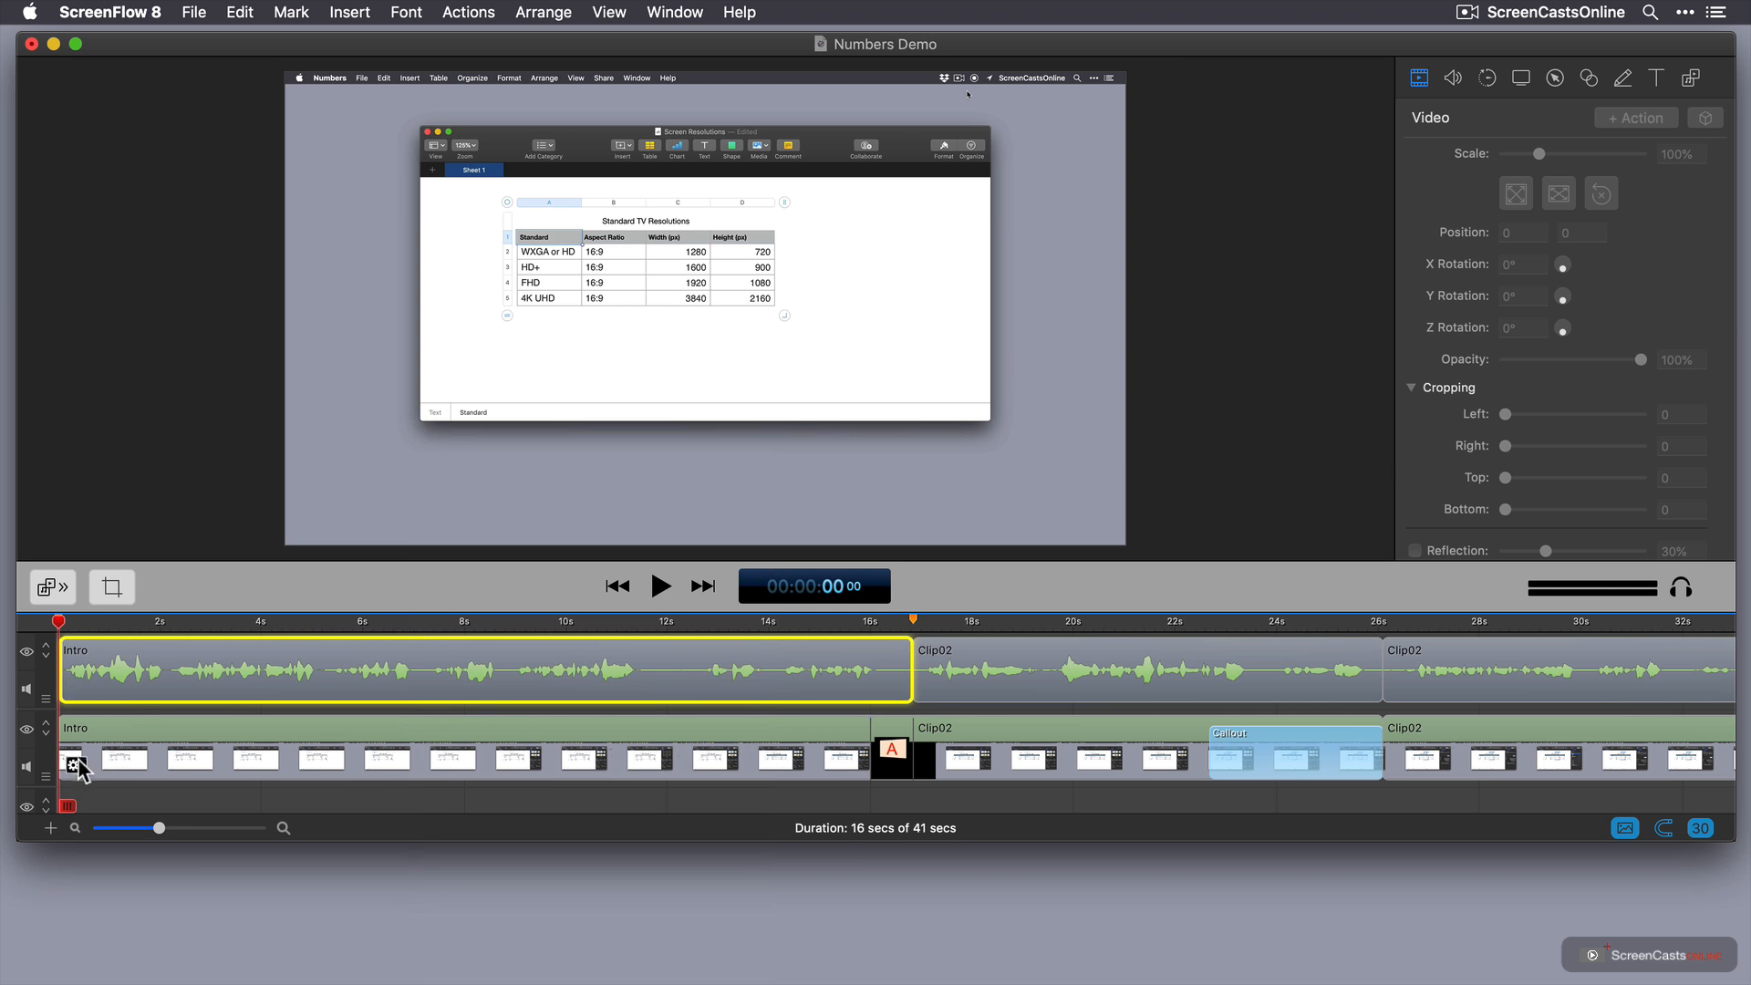
pyautogui.click(892, 765)
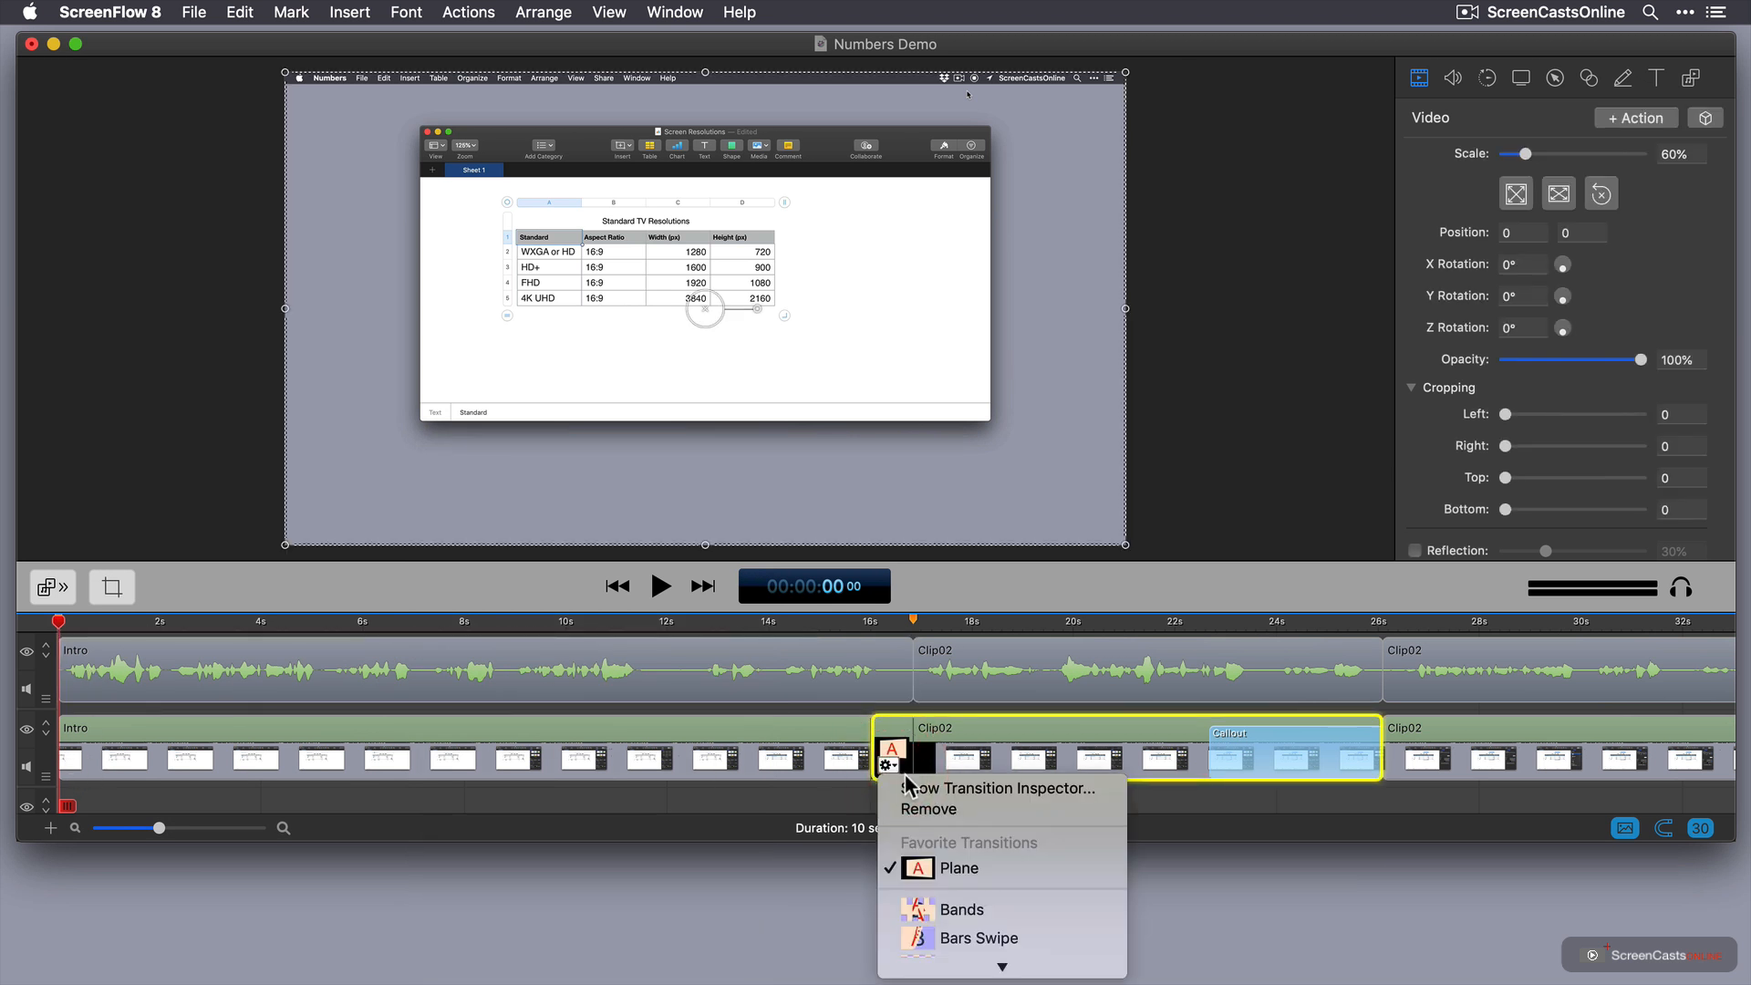
pyautogui.scroll(-5, 930, 796)
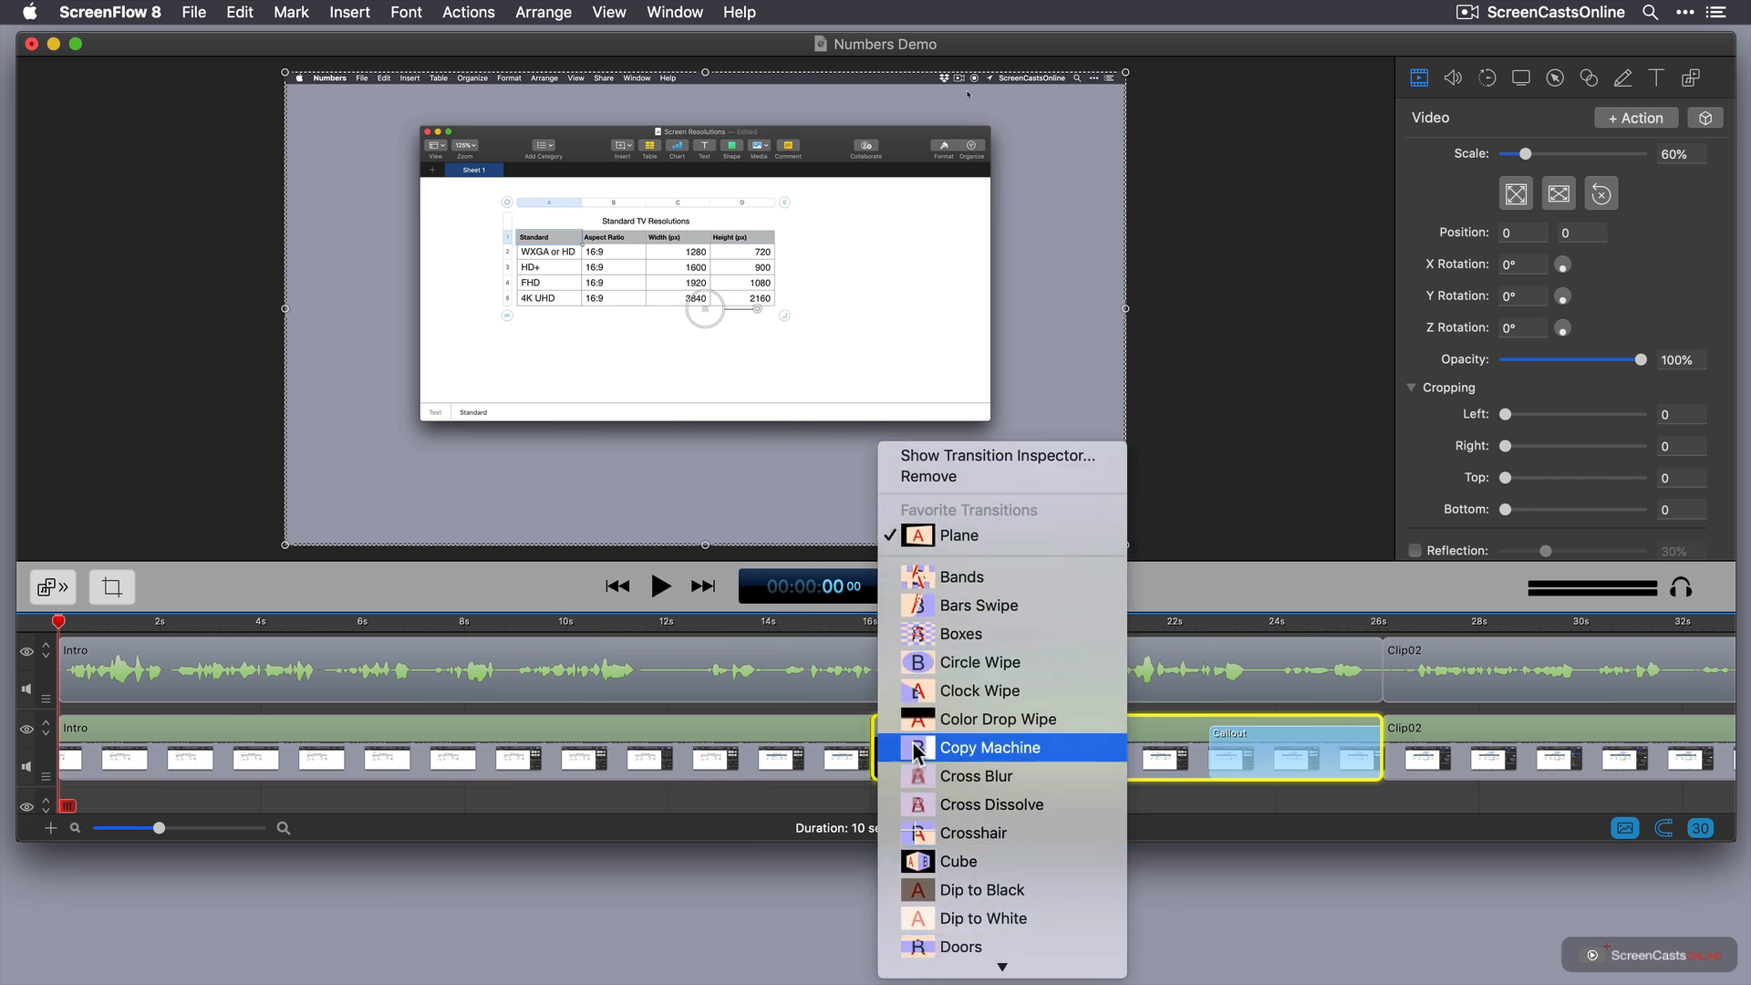
pyautogui.click(839, 799)
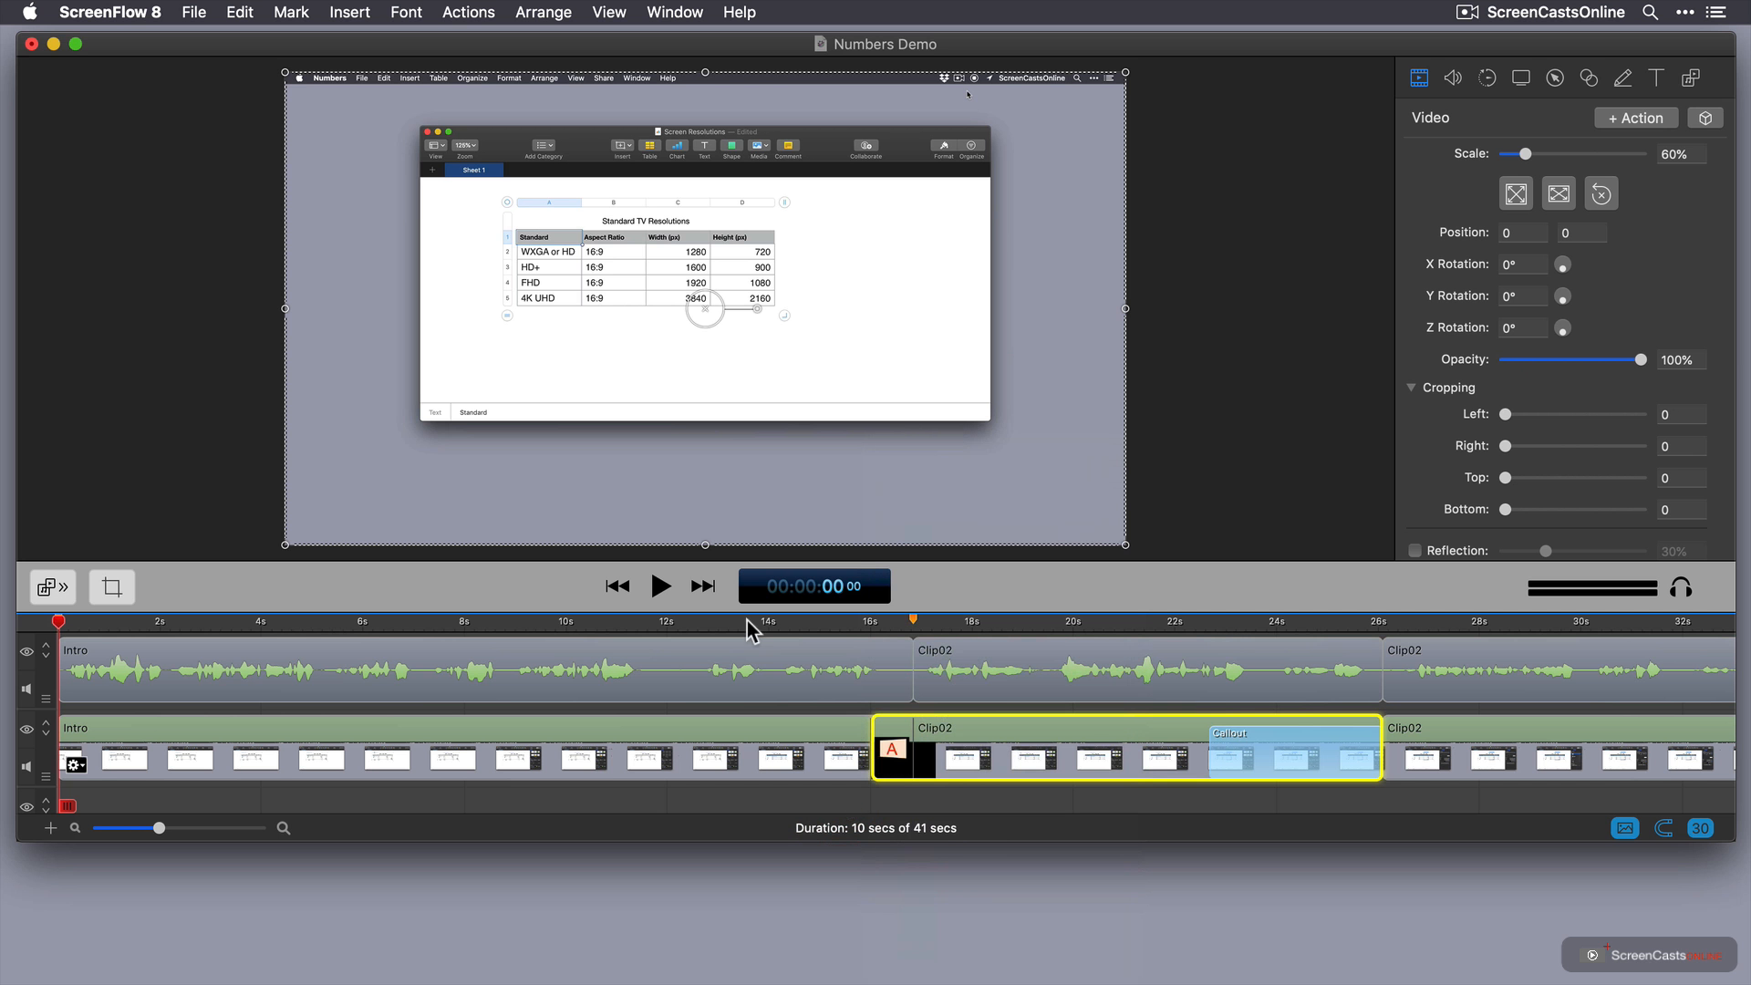
# - Turn the timeline preference for hiding the action menu overlay in clips back on
pyautogui.click(64, 17)
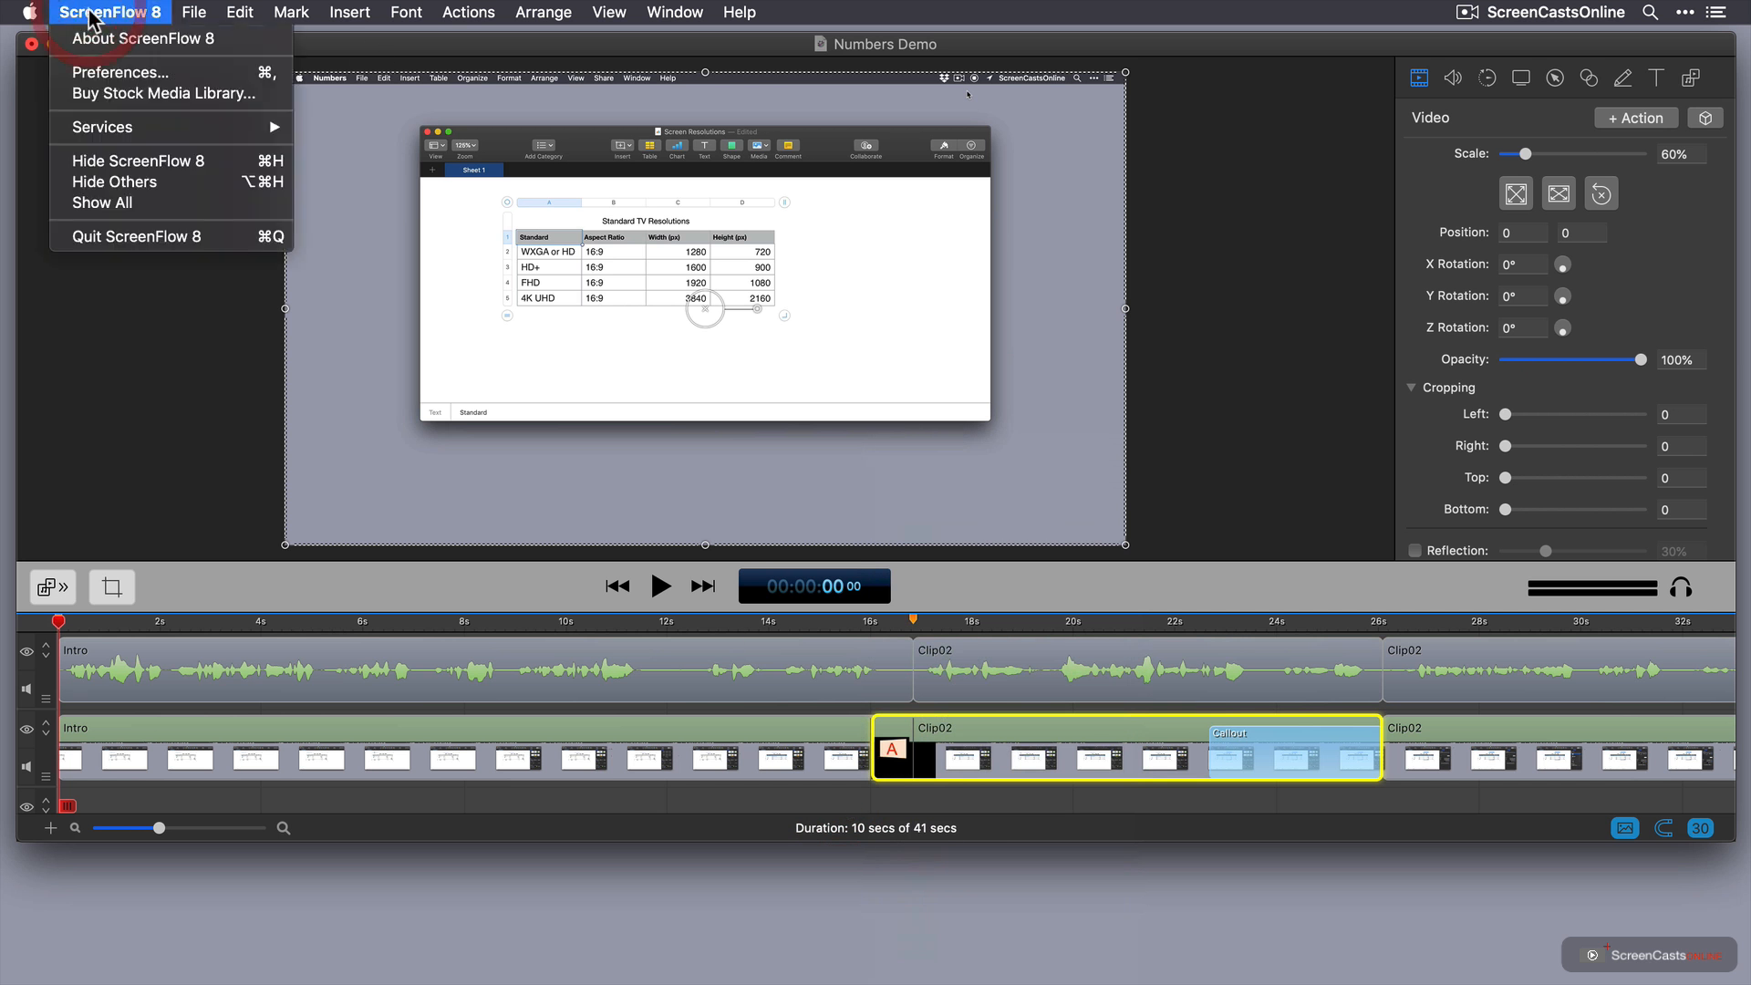
pyautogui.click(102, 73)
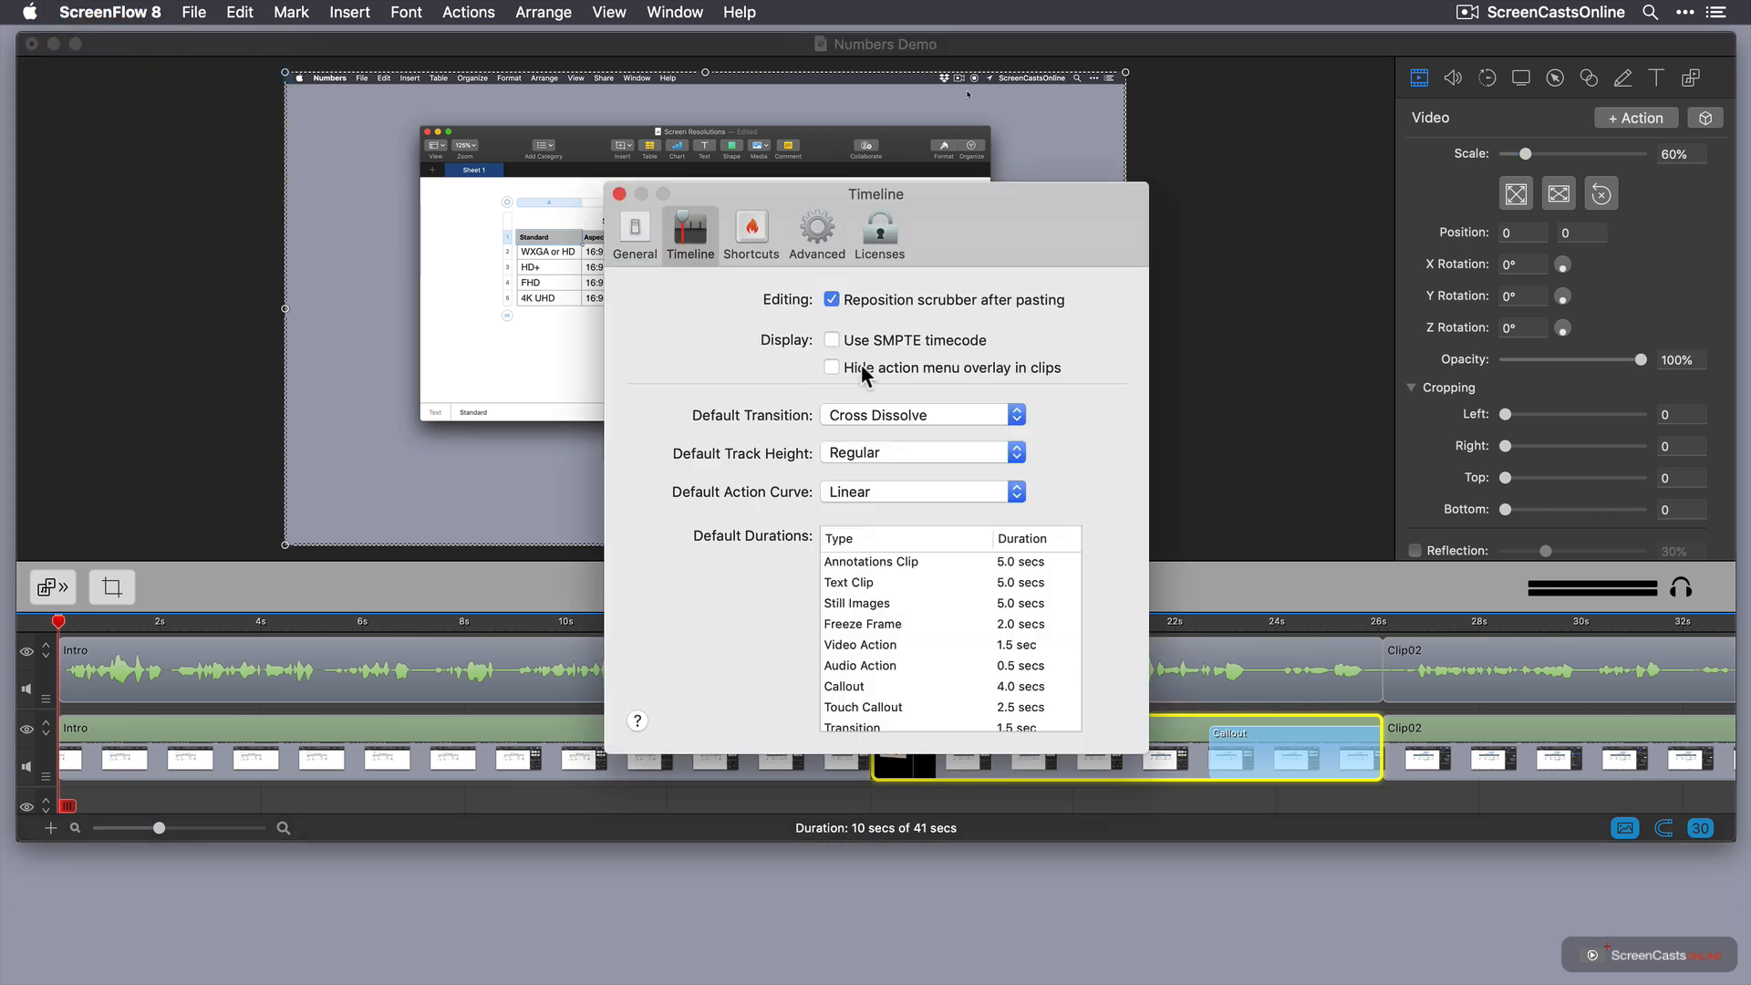
pyautogui.click(832, 367)
pyautogui.click(619, 194)
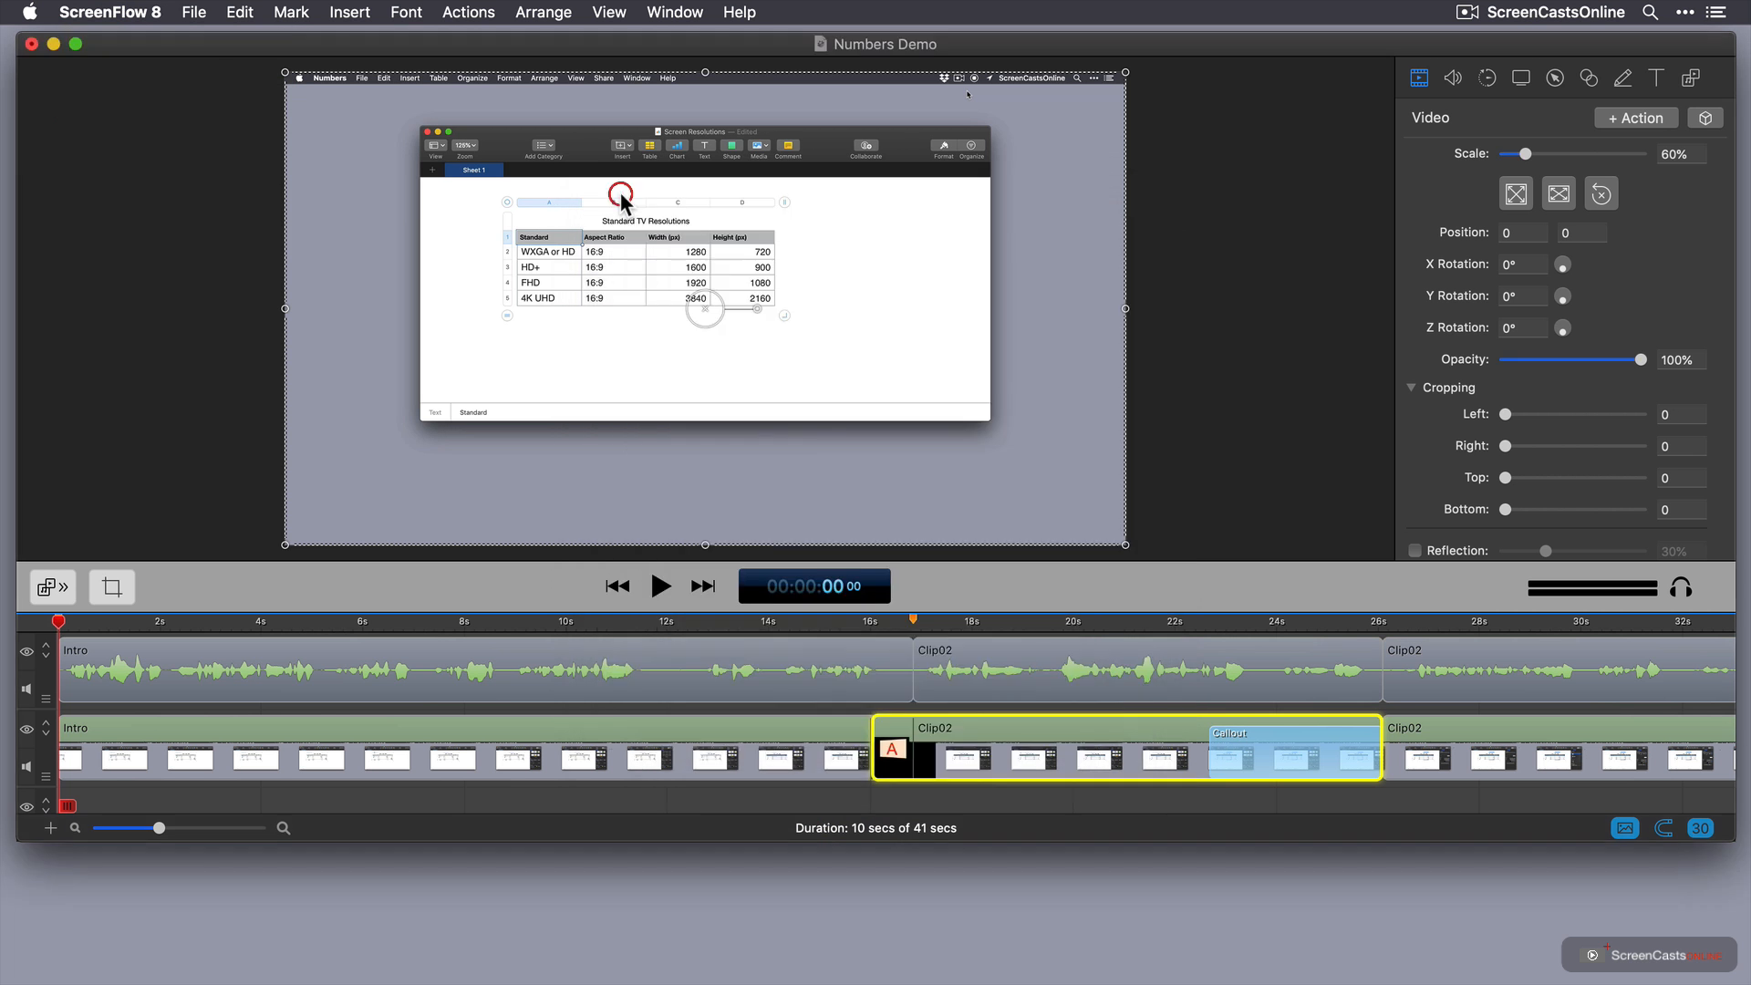
# - Try trimming the front of the Intro audio clip to the scrubber at about 15 seconds, and undo the trim
pyautogui.click(711, 686)
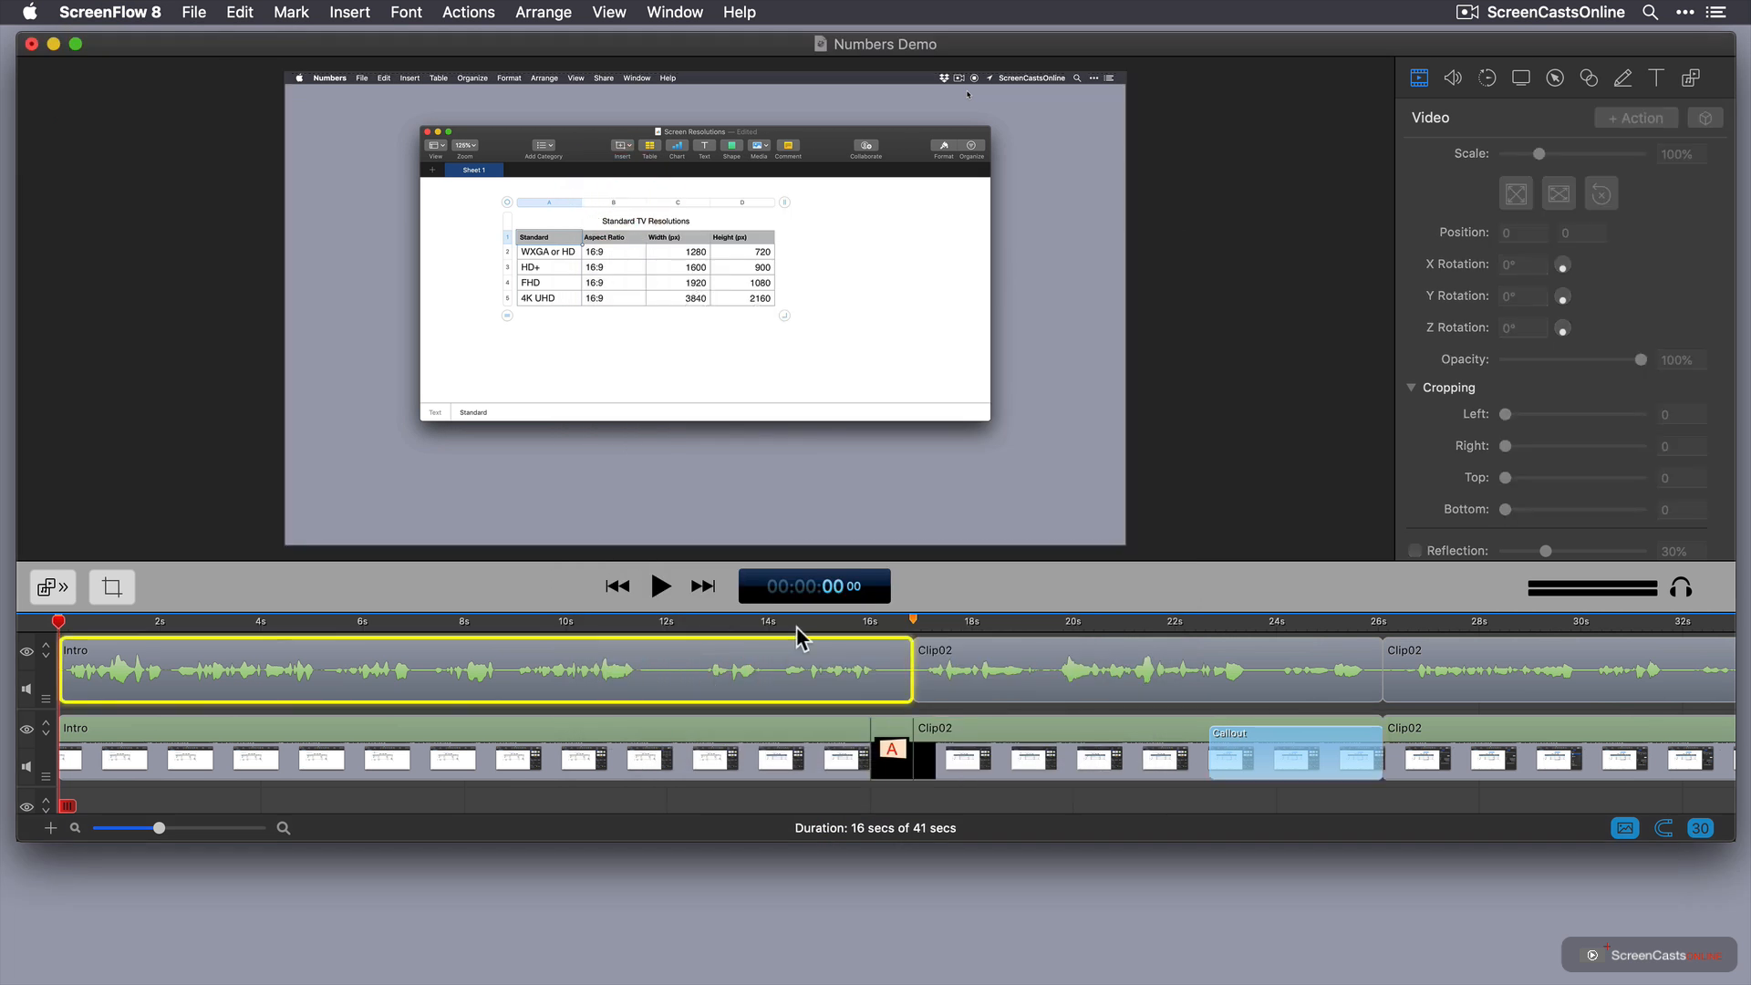
pyautogui.click(820, 623)
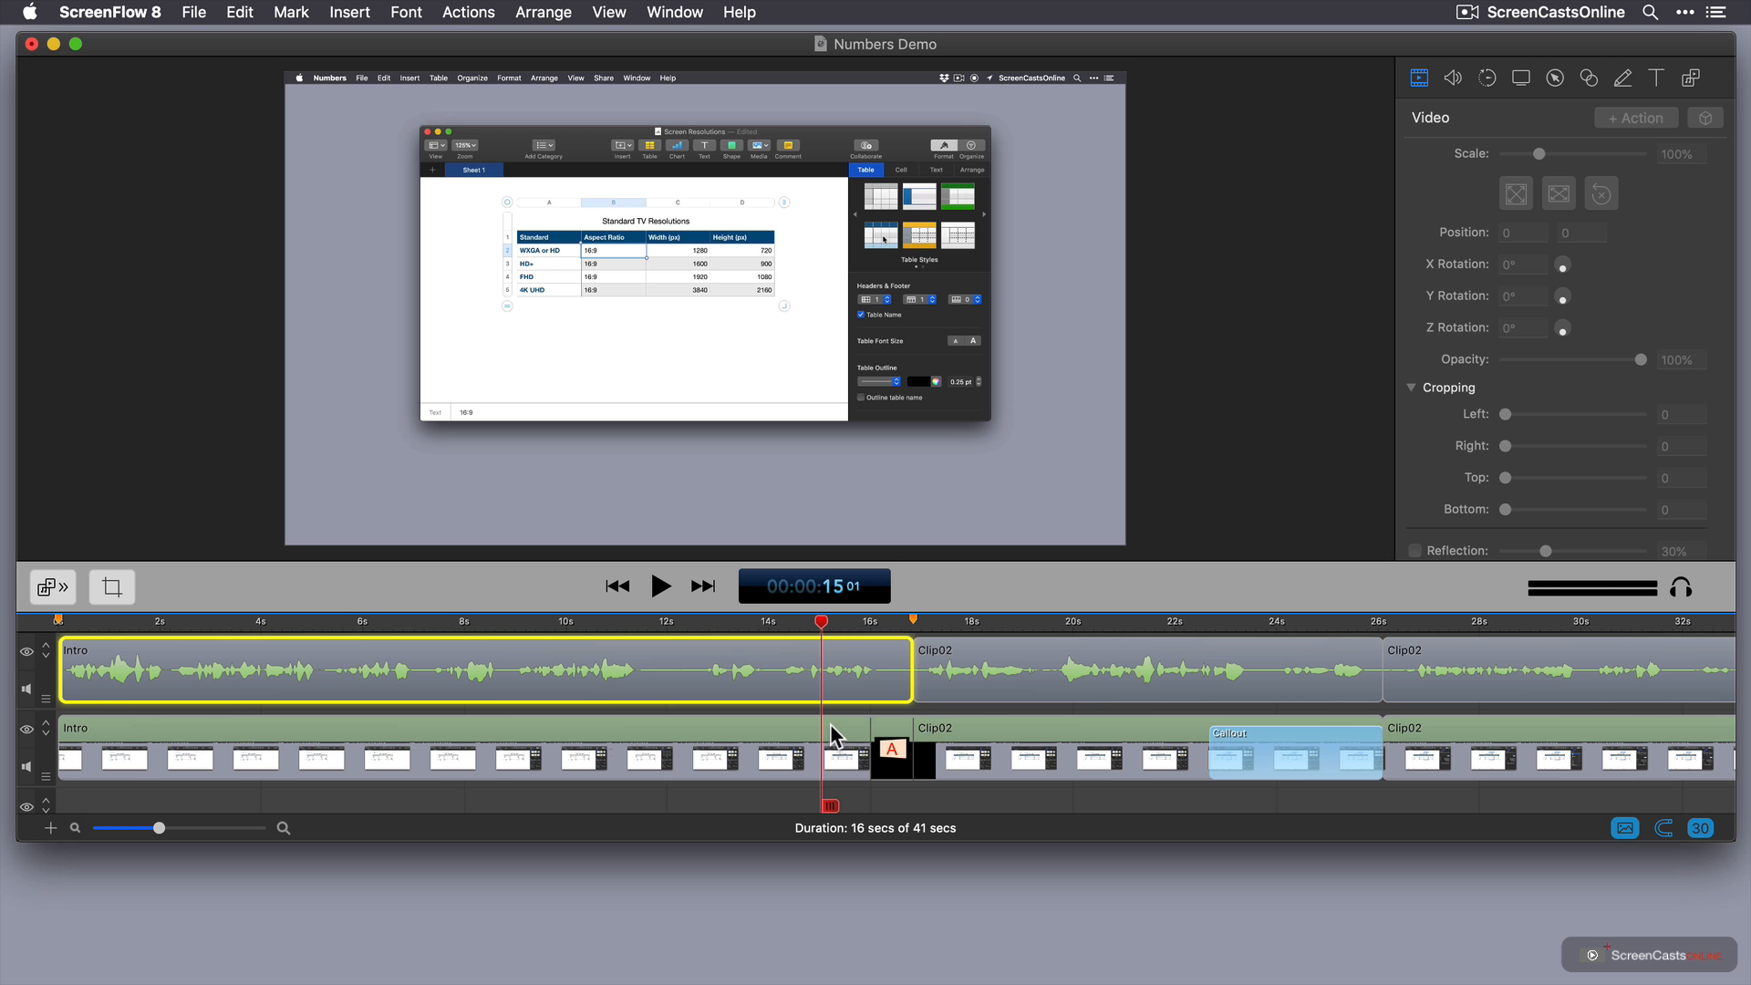
pyautogui.press('w')
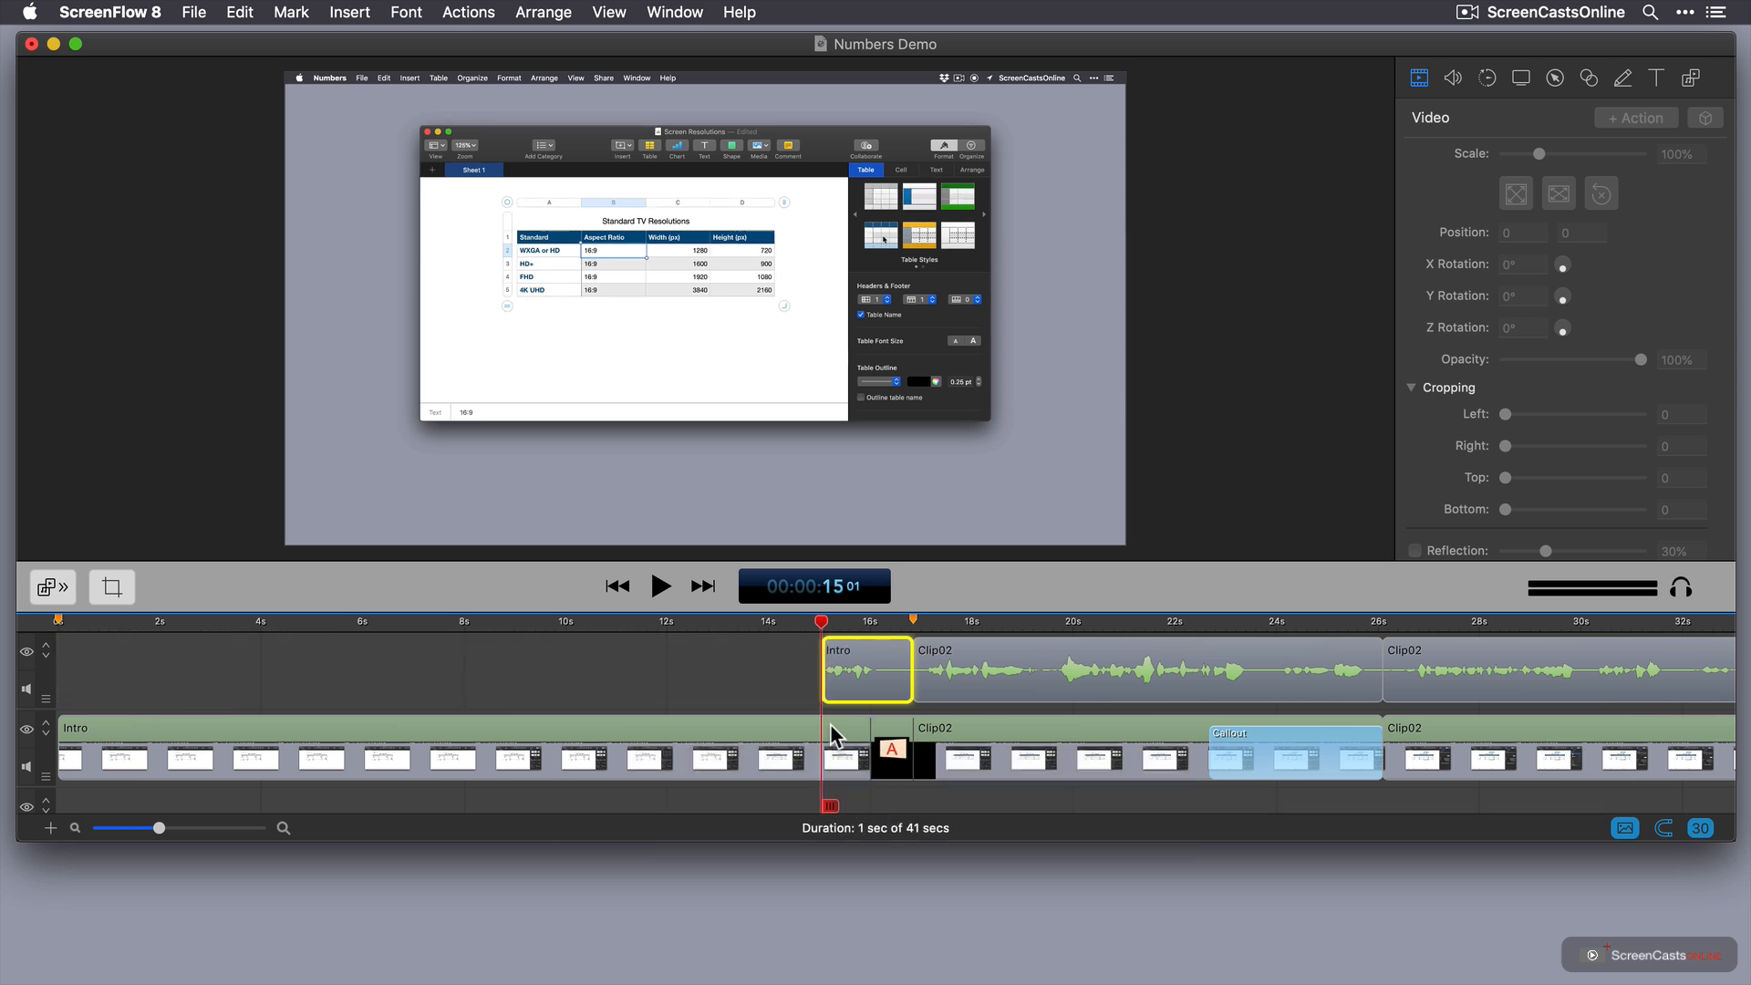
pyautogui.press('super+z')
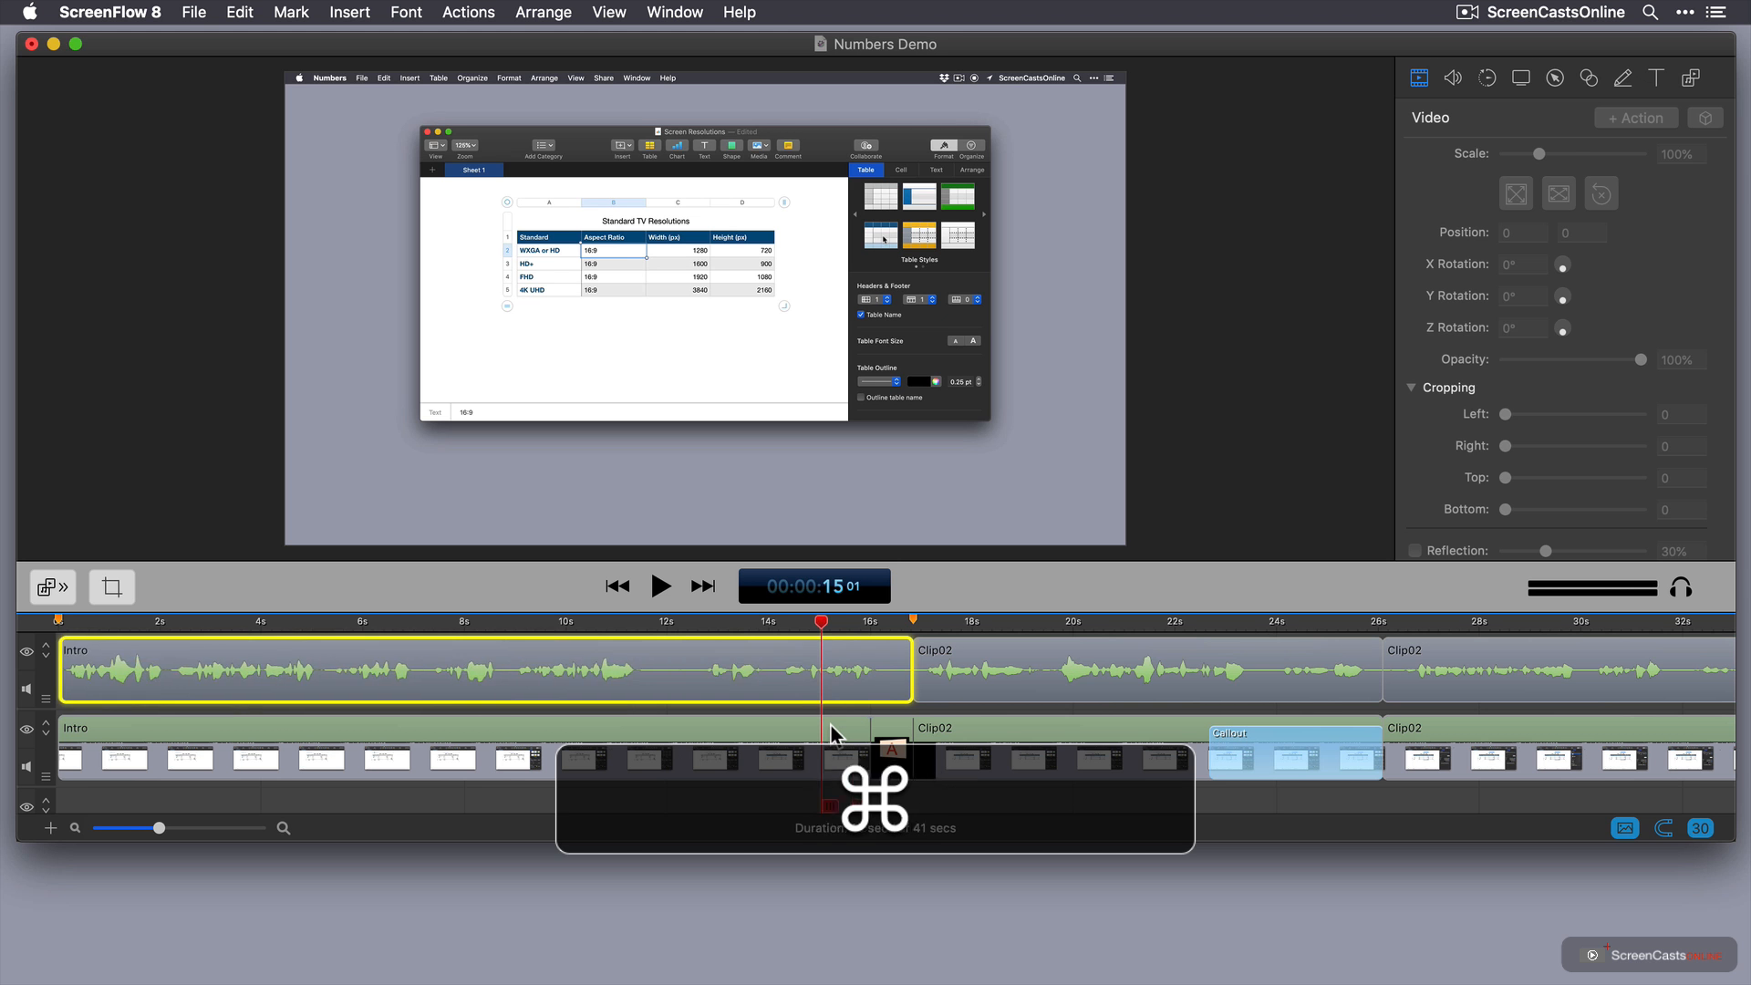
# - Try trimming the end of the Intro audio clip to the scrubber, and undo the trim
pyautogui.press('e')
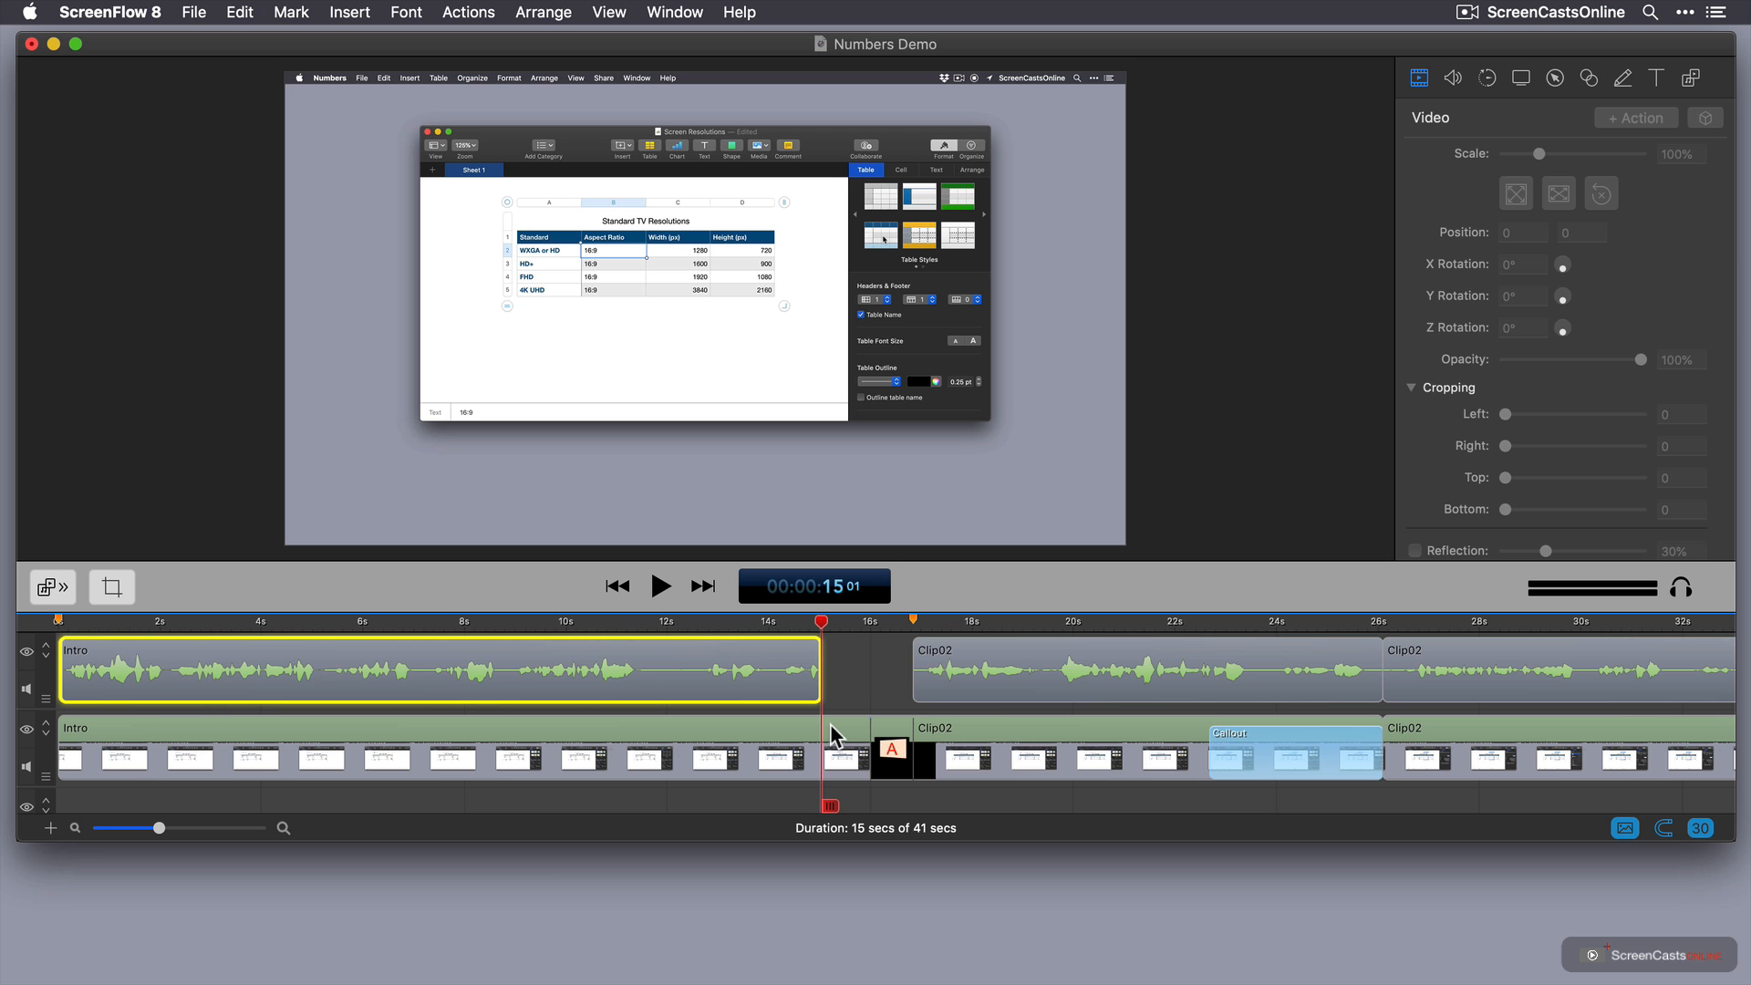
pyautogui.press('super')
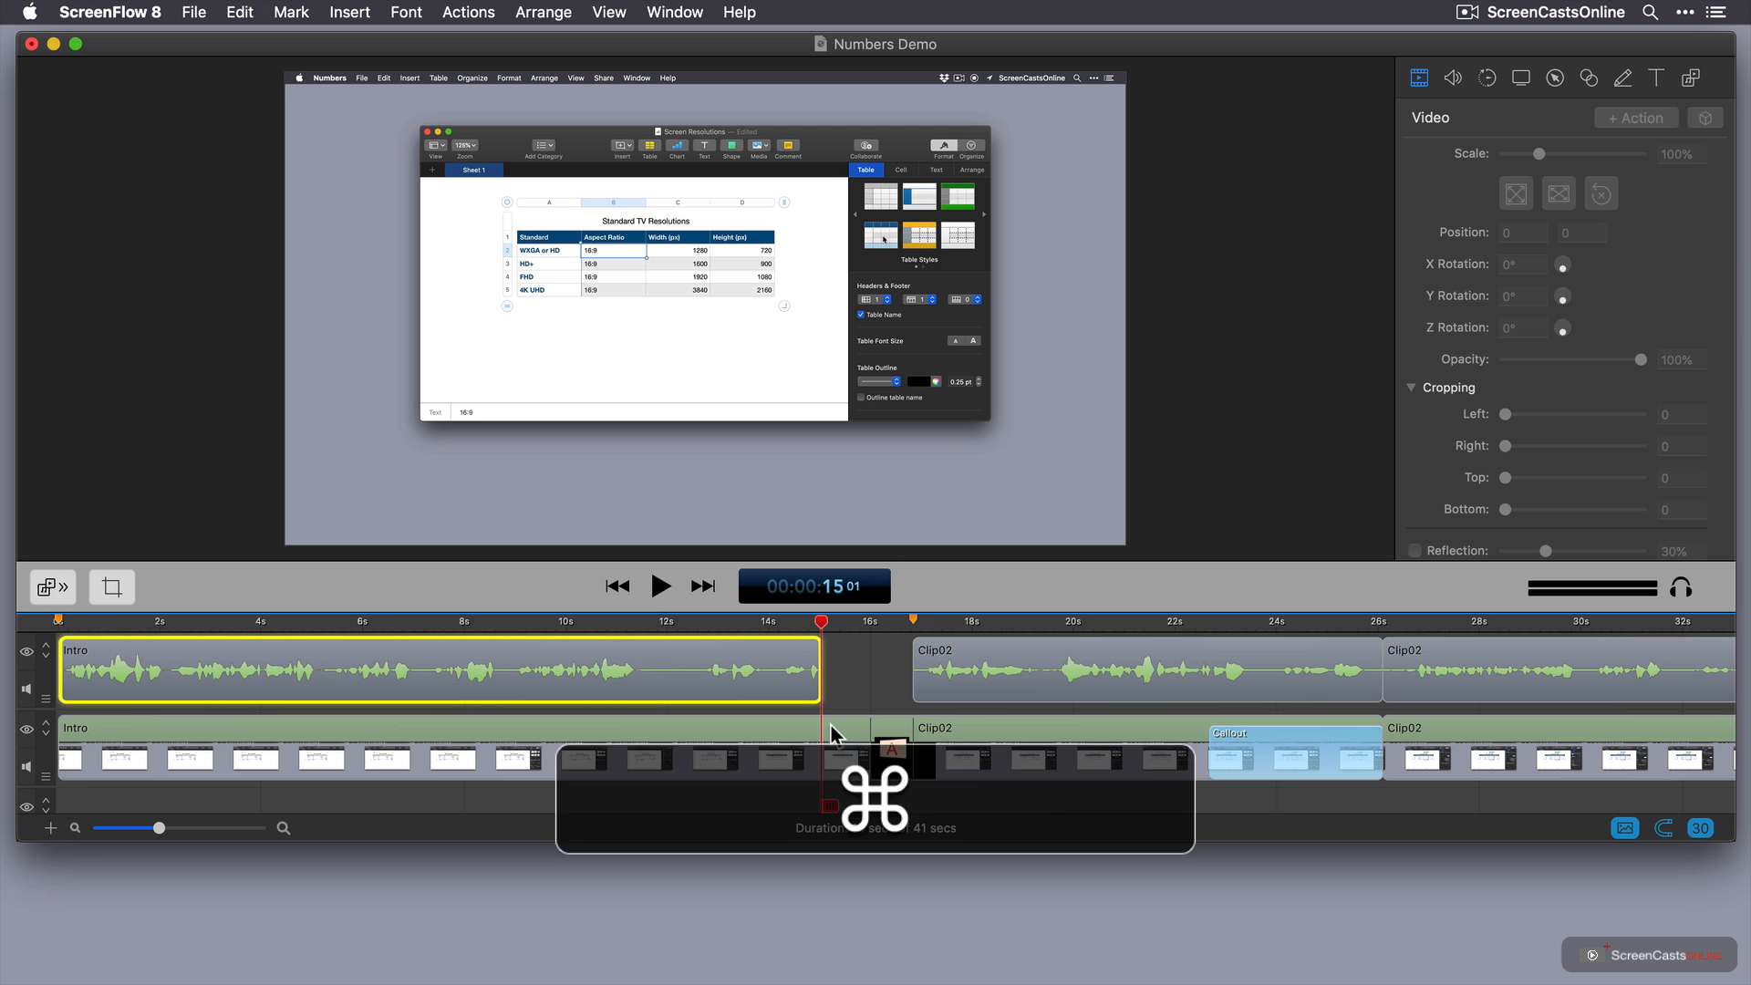
pyautogui.press('super+z')
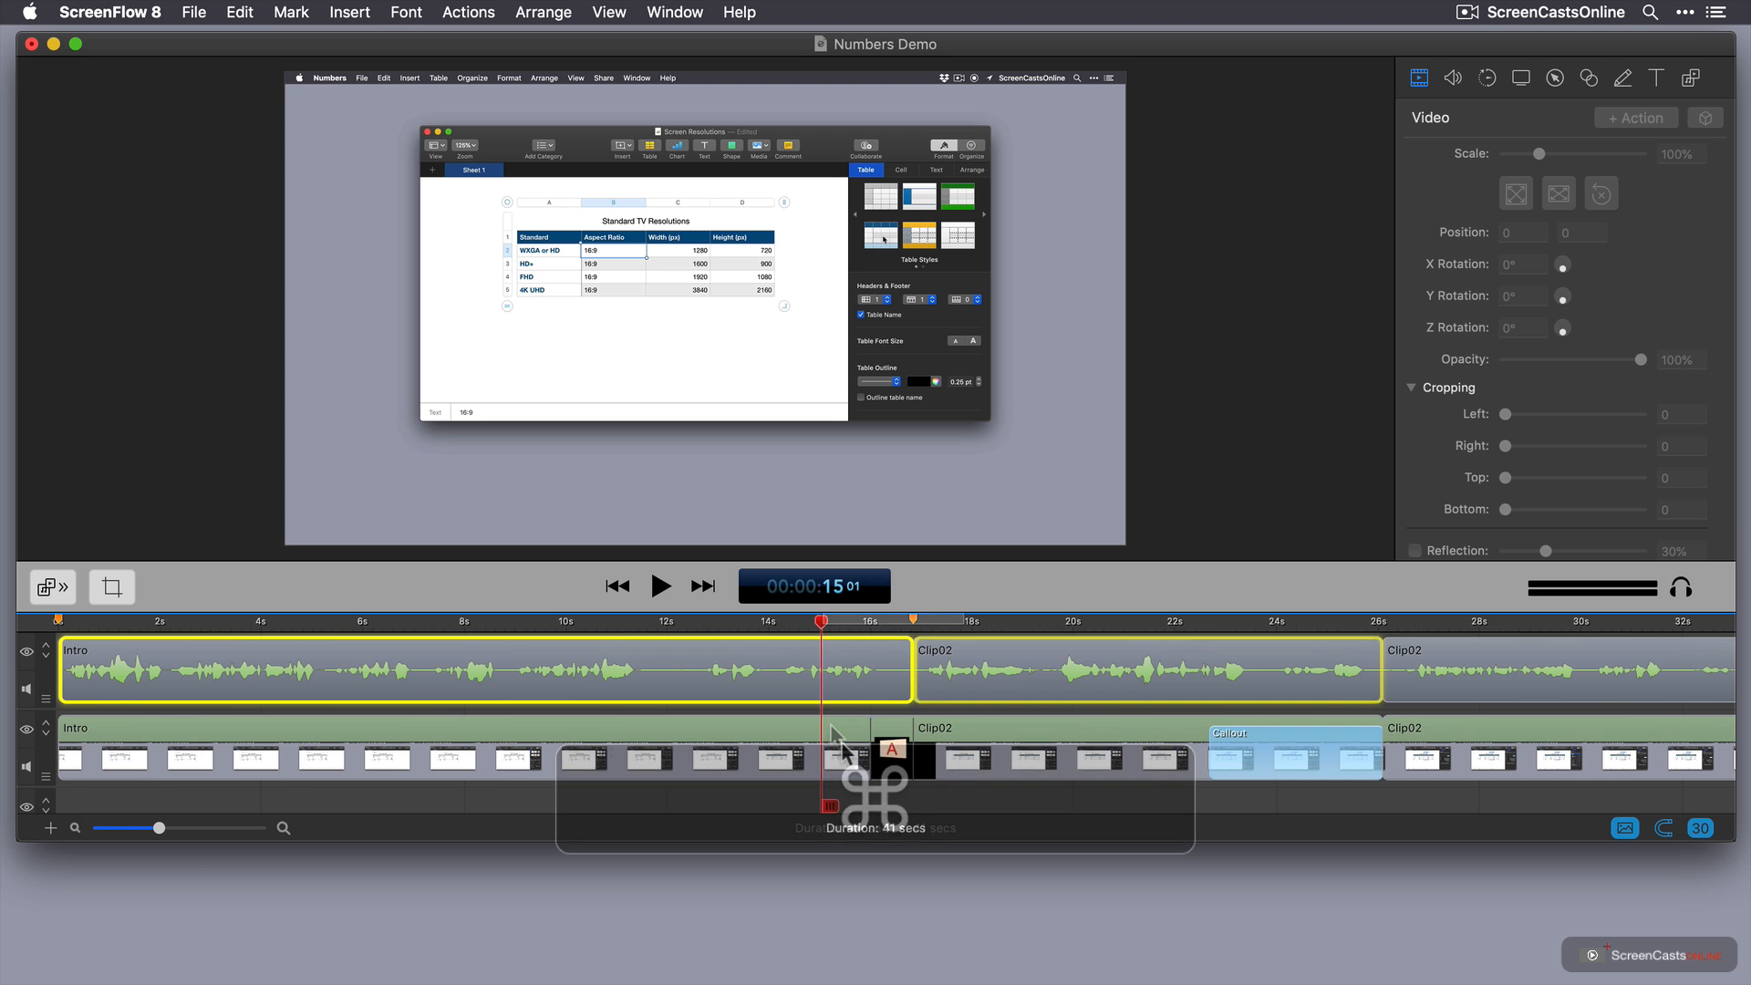
pyautogui.click(243, 13)
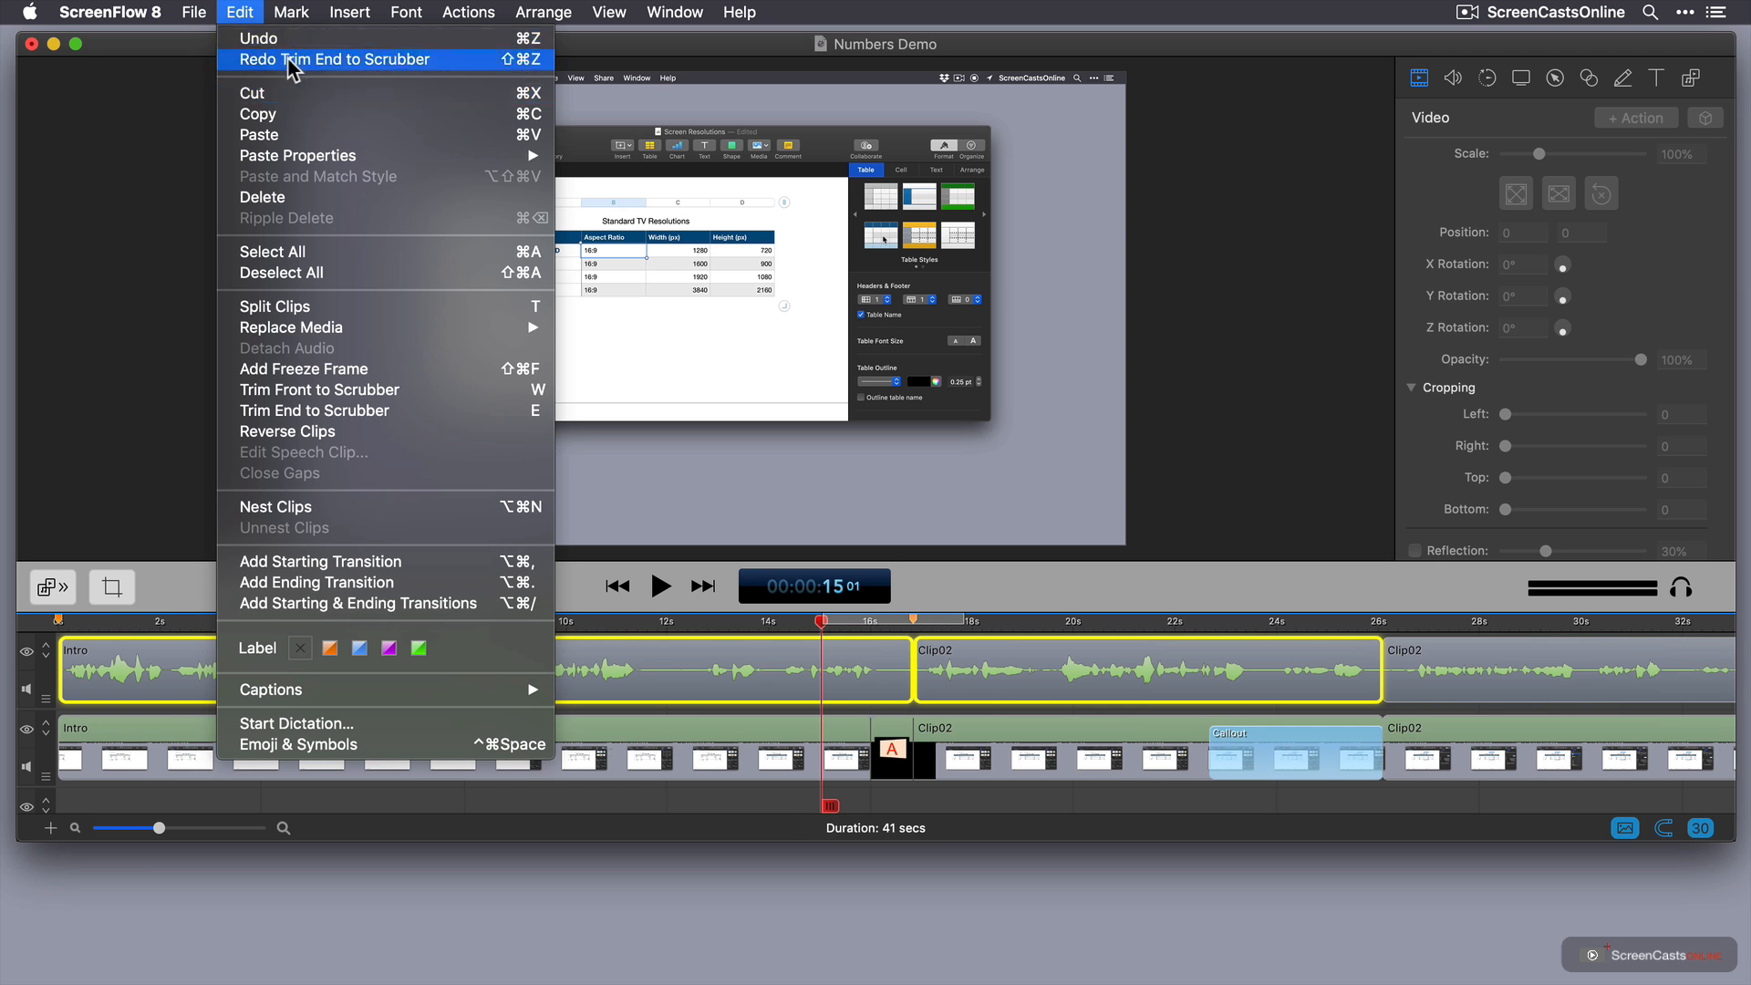
pyautogui.moveTo(310, 160)
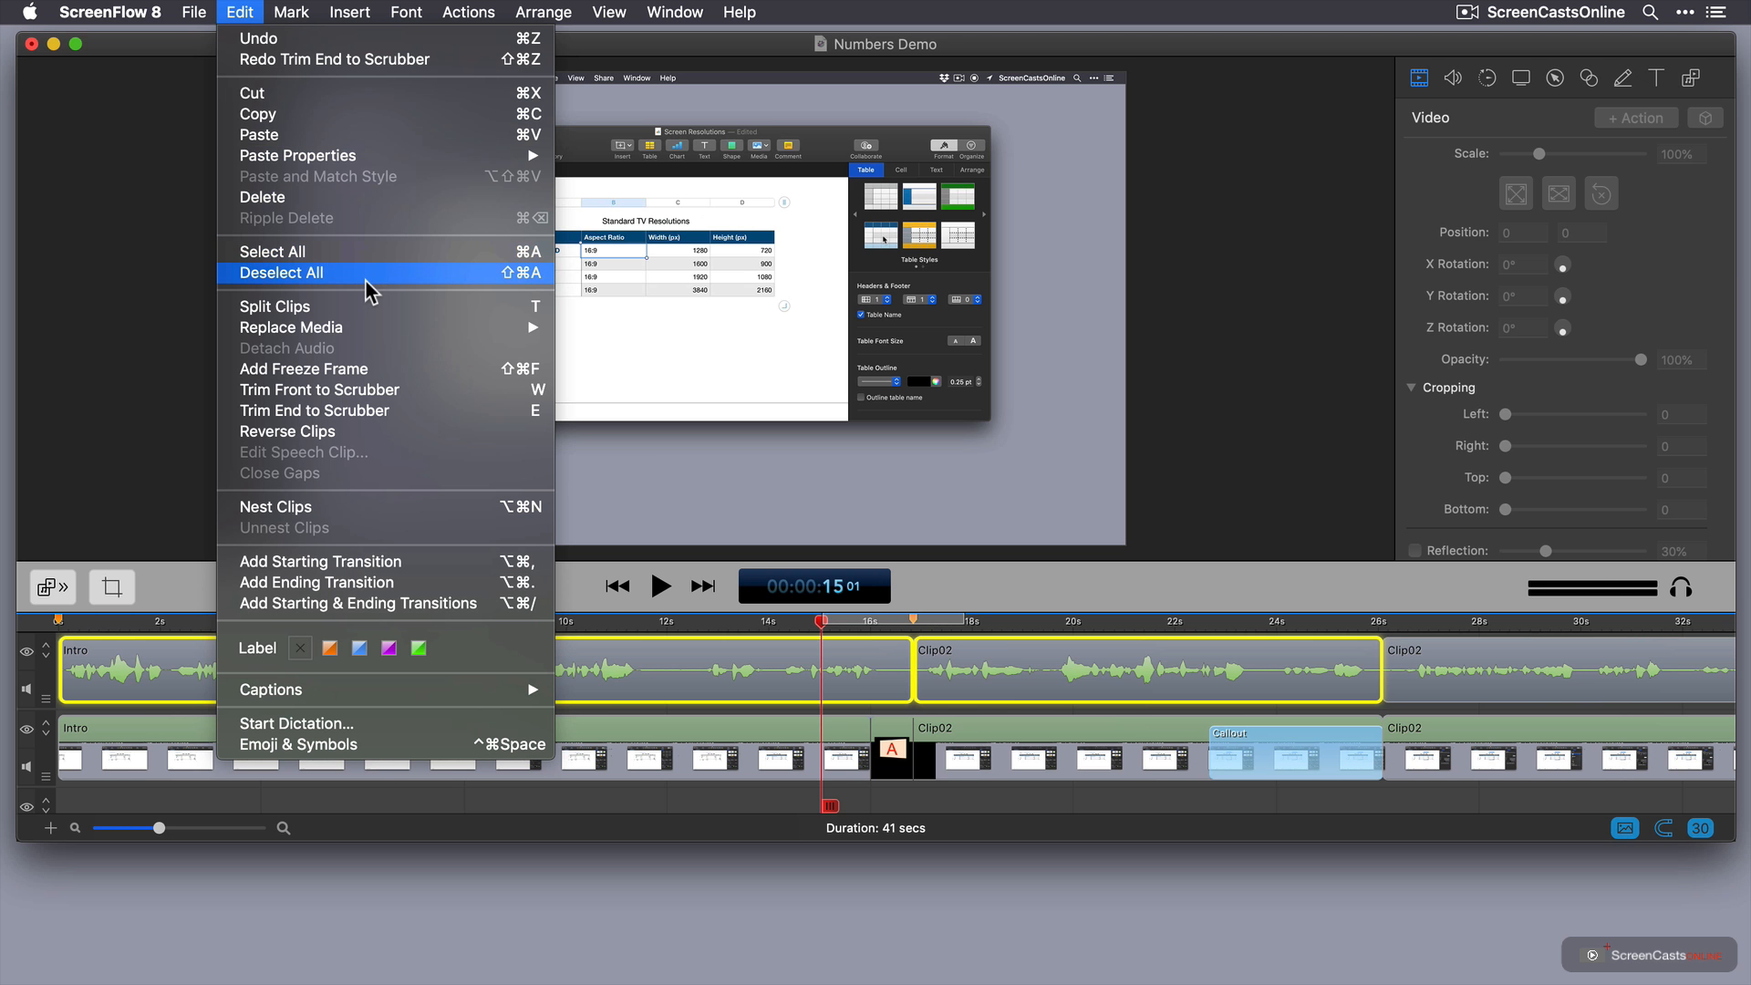
pyautogui.moveTo(455, 321)
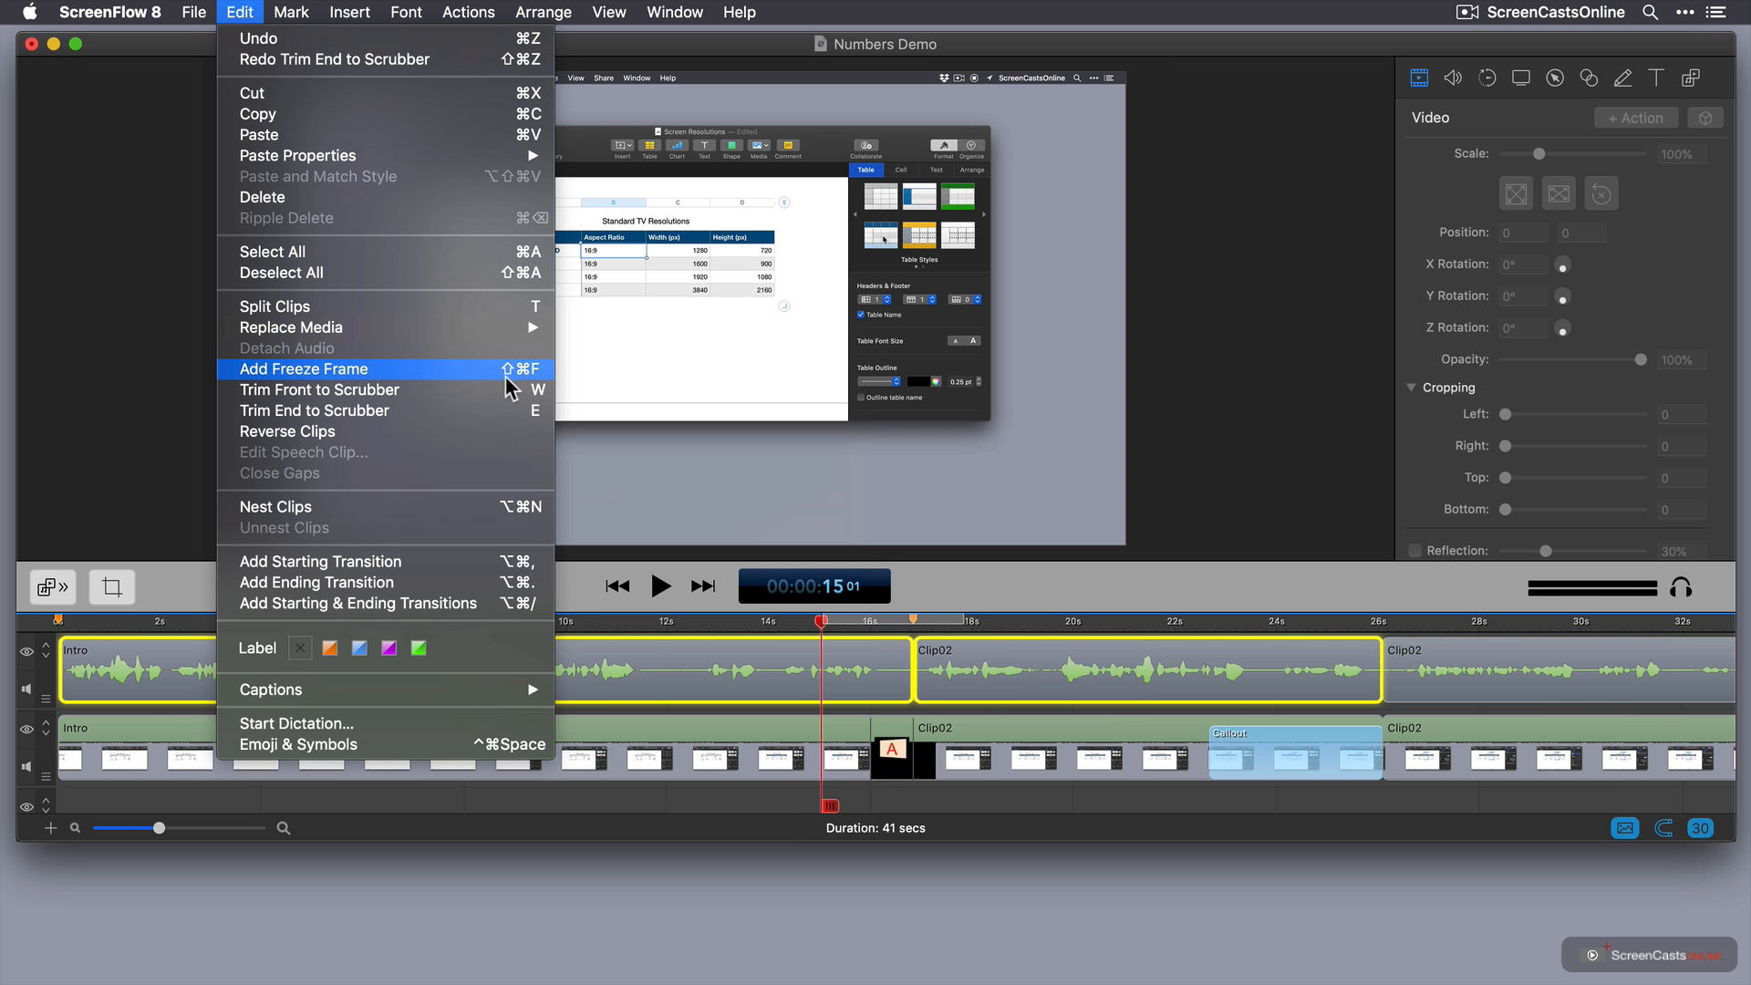
pyautogui.click(704, 676)
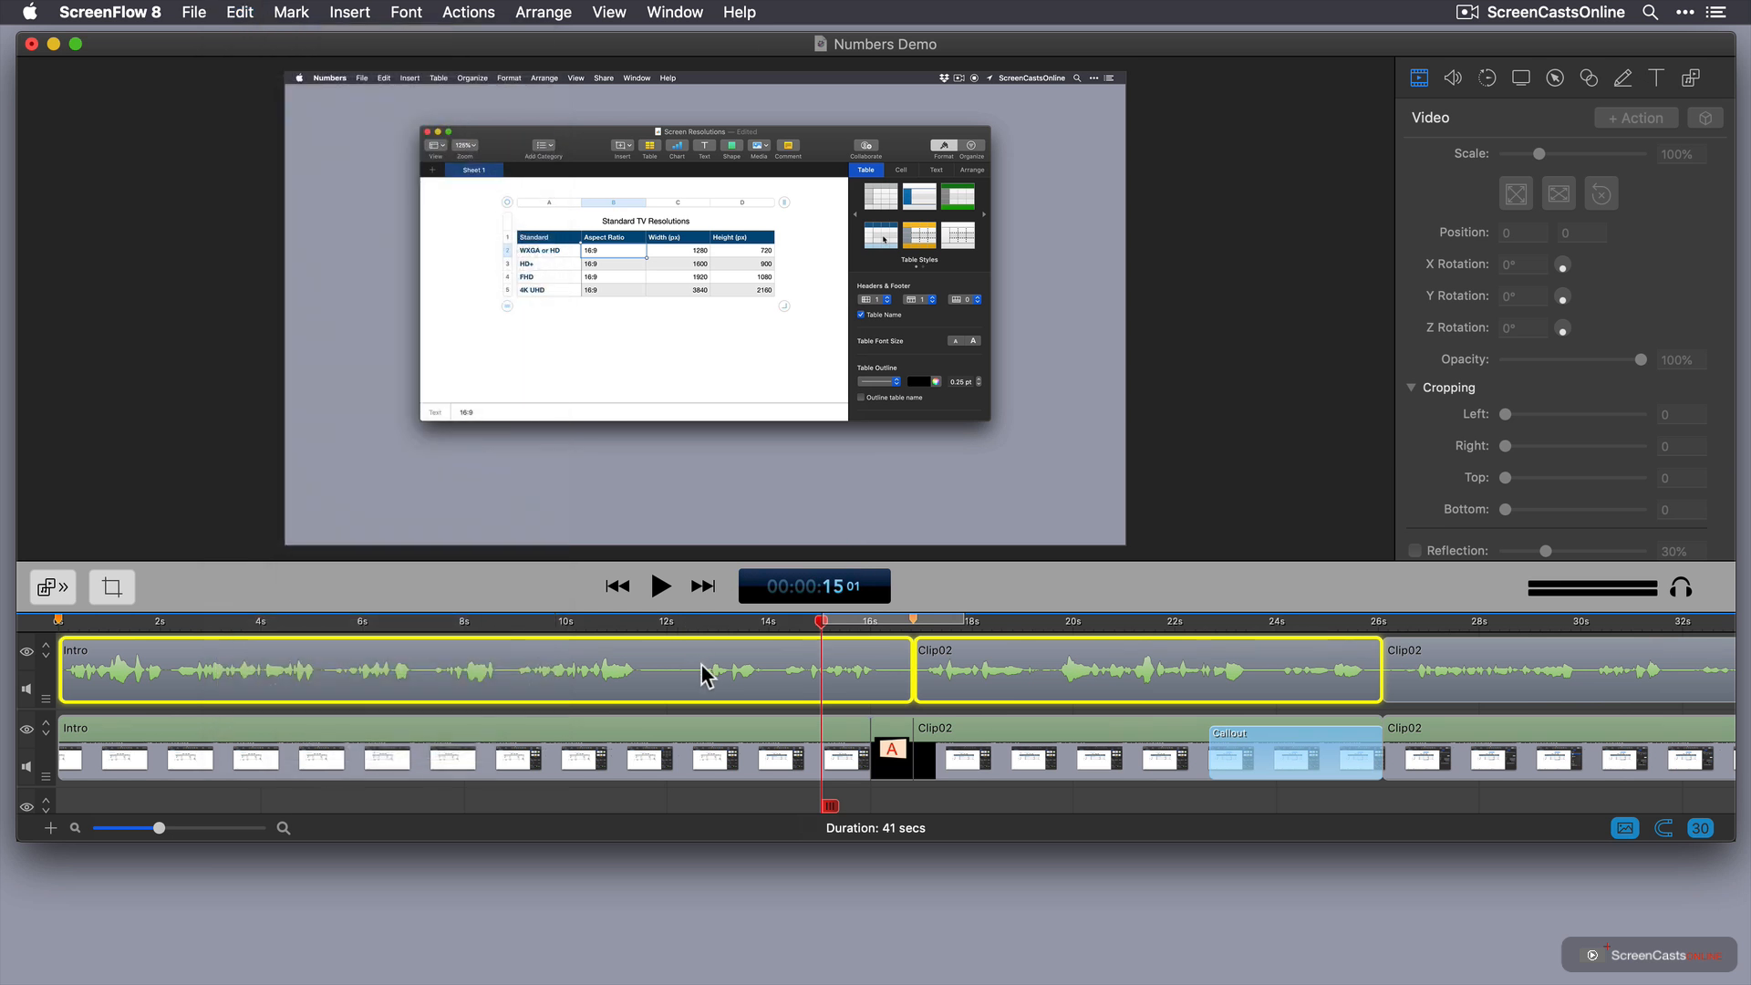
# - Place the scrubber at the end of the last Clip02 and shift the Screen Recording clip to about 41.5 seconds, leaving a gap
pyautogui.hscroll(10, 1113, 677)
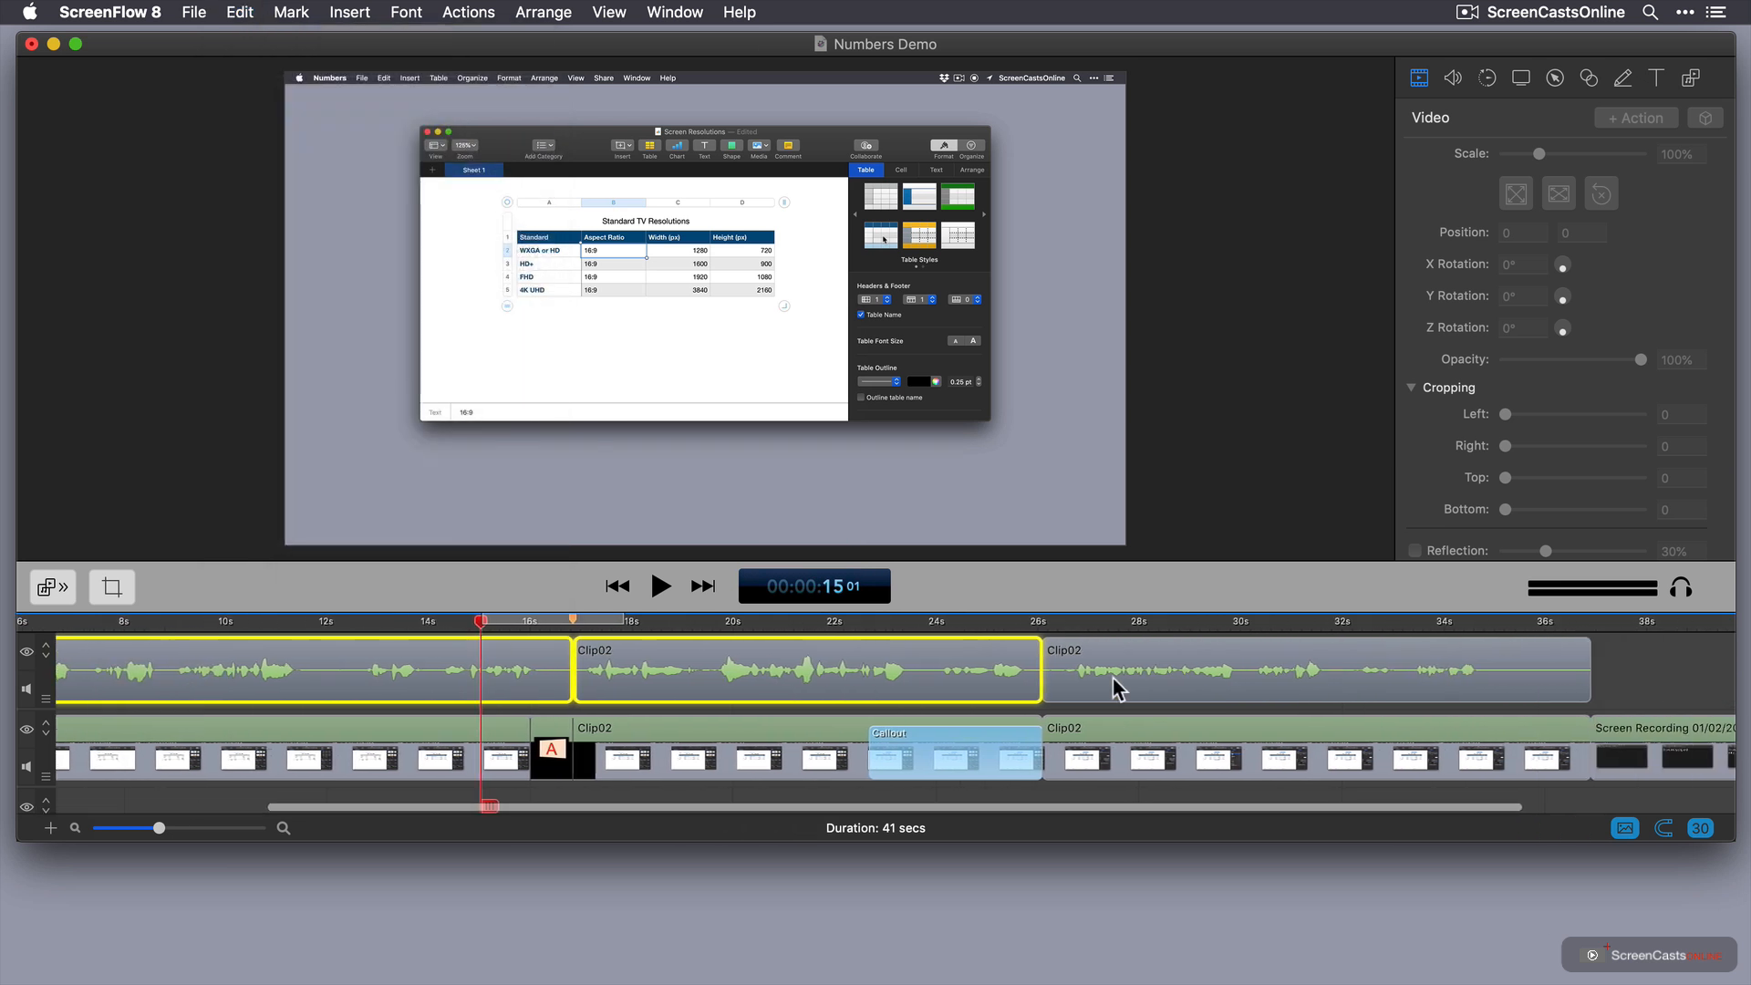
pyautogui.click(1429, 622)
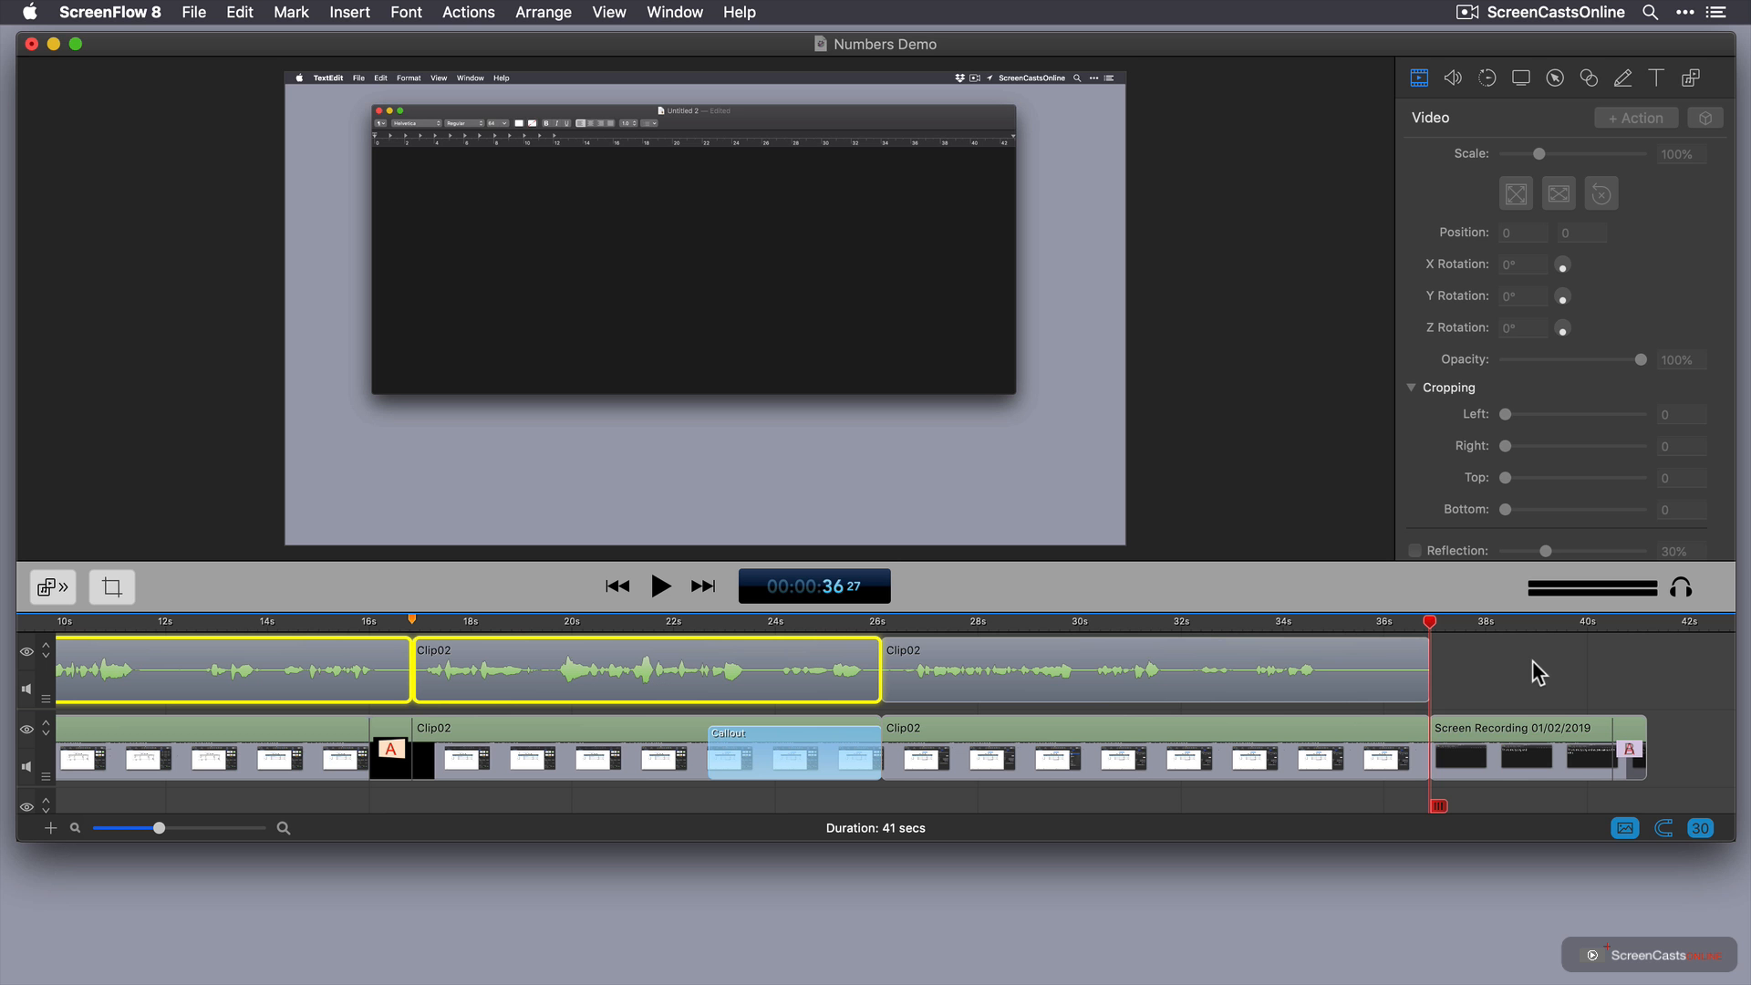
pyautogui.moveTo(1436, 808); pyautogui.dragTo(1673, 828)
# - Add a freeze frame from the end of the last Clip02 video clip and extend it to about 3 seconds
pyautogui.click(1419, 750)
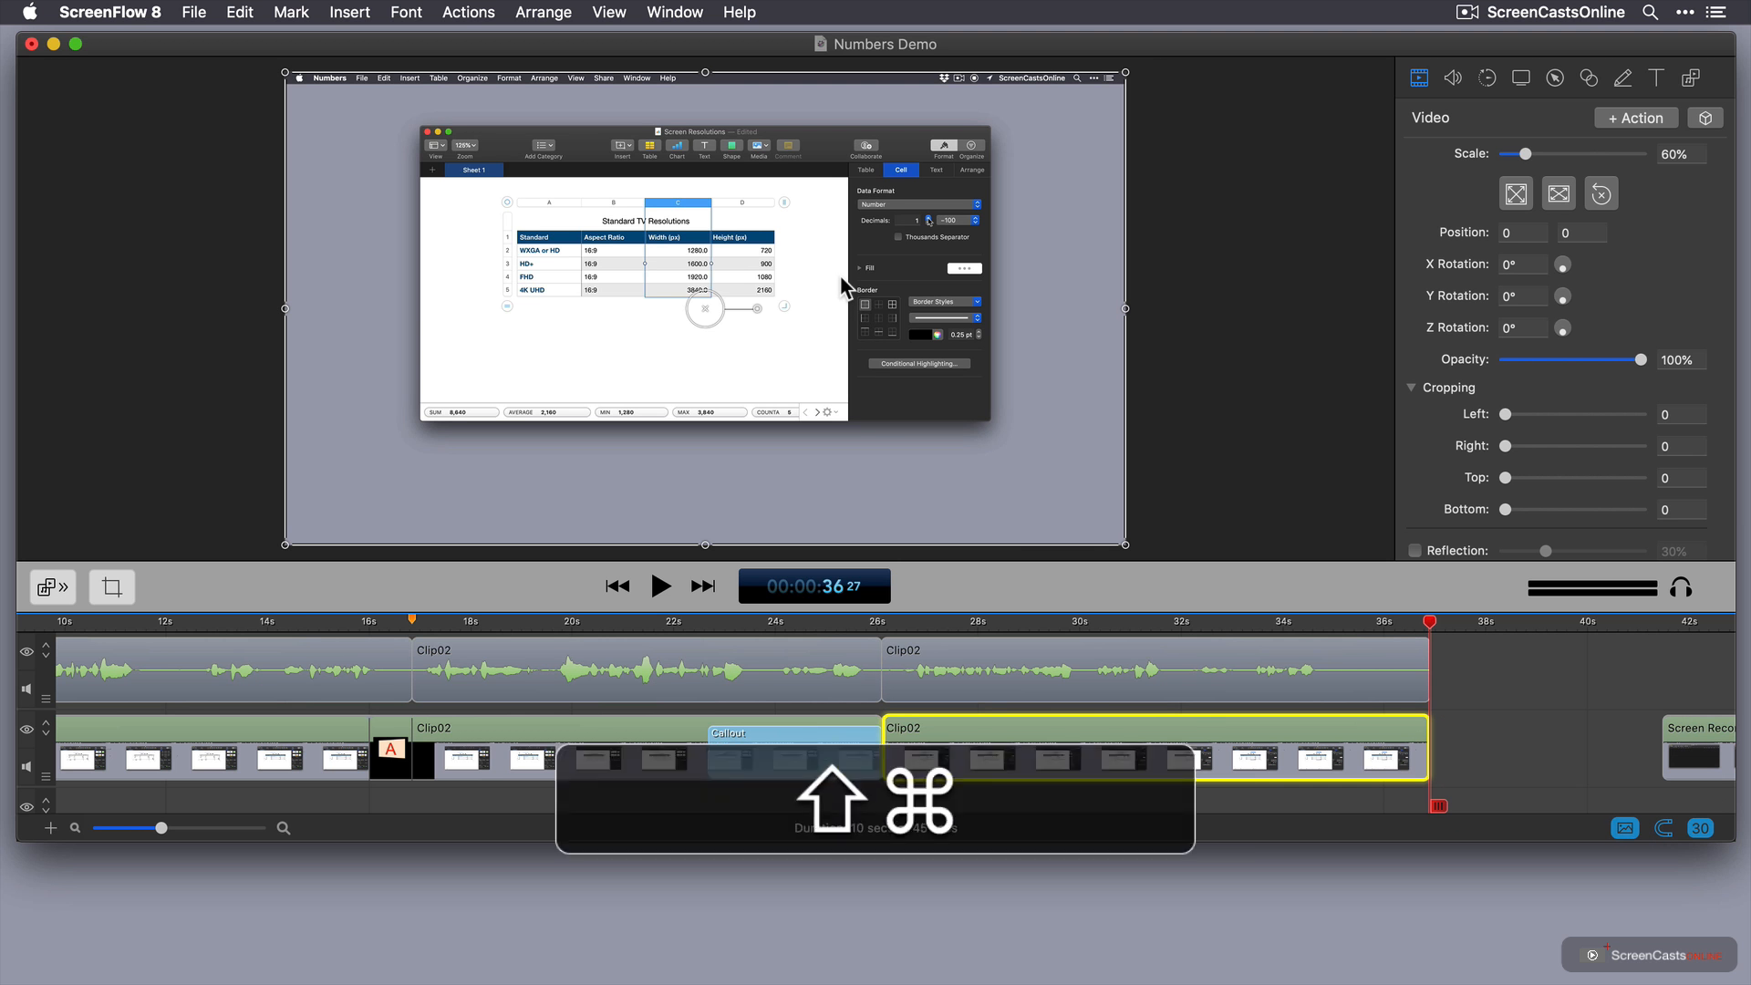
pyautogui.press('shift+super+f')
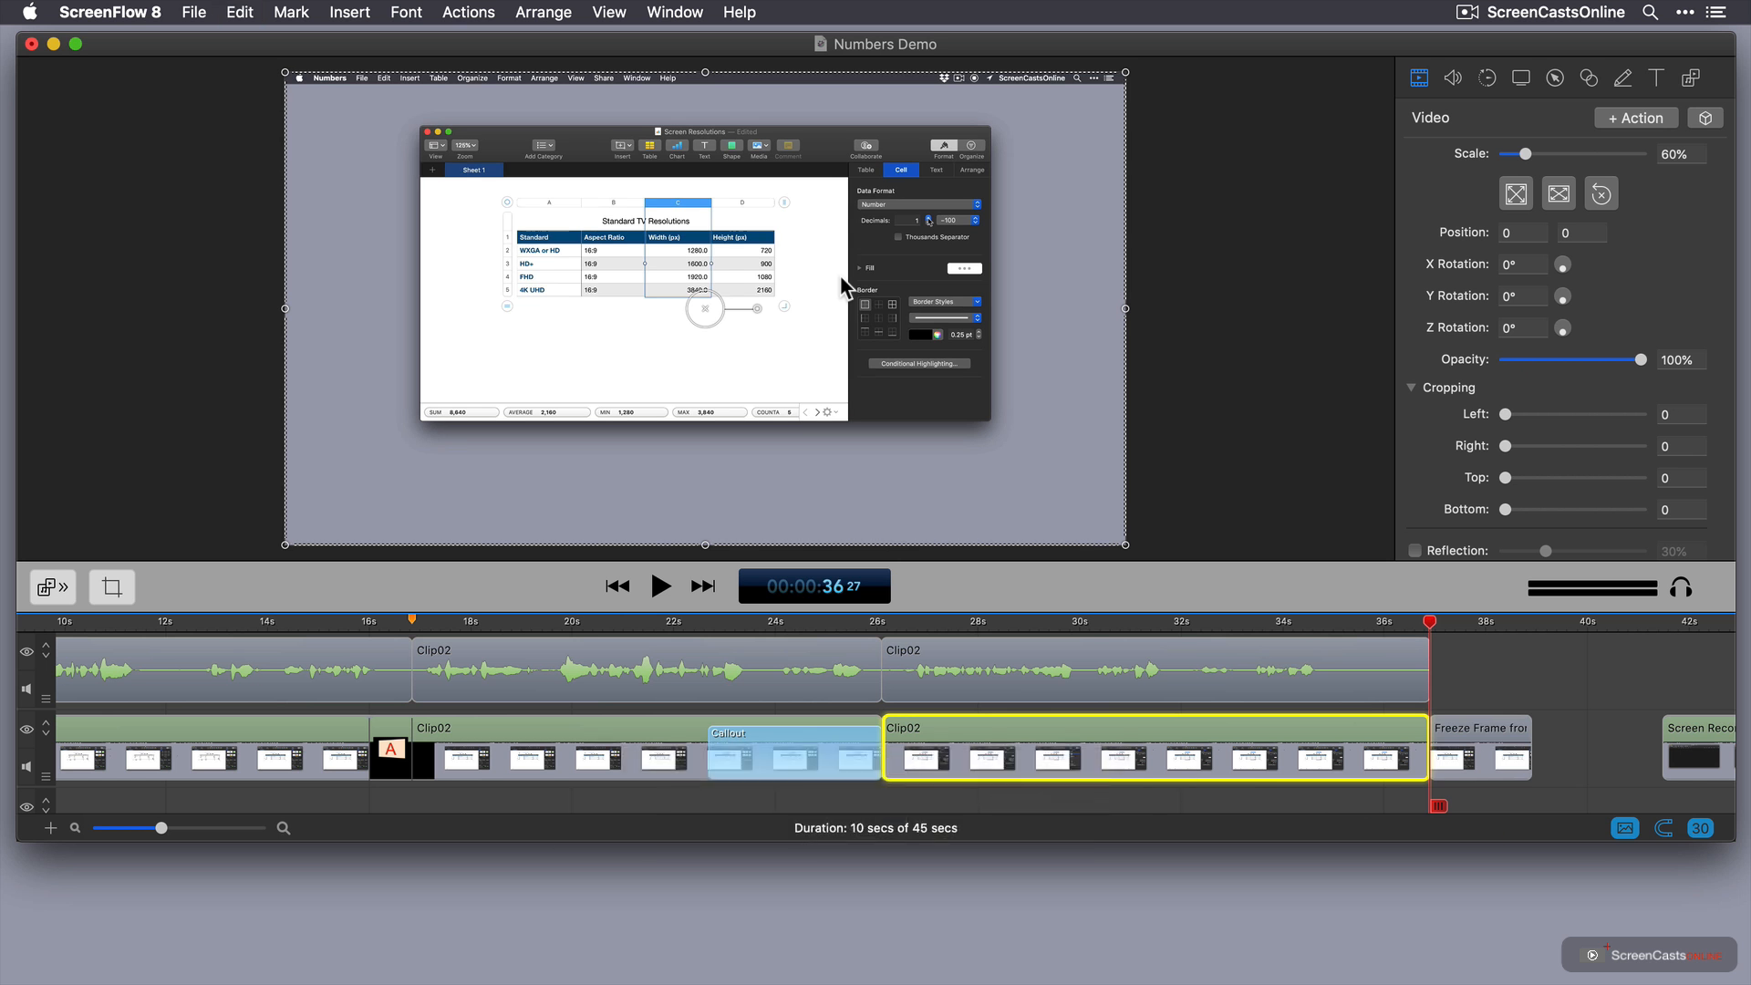
pyautogui.moveTo(1452, 623); pyautogui.dragTo(1494, 624)
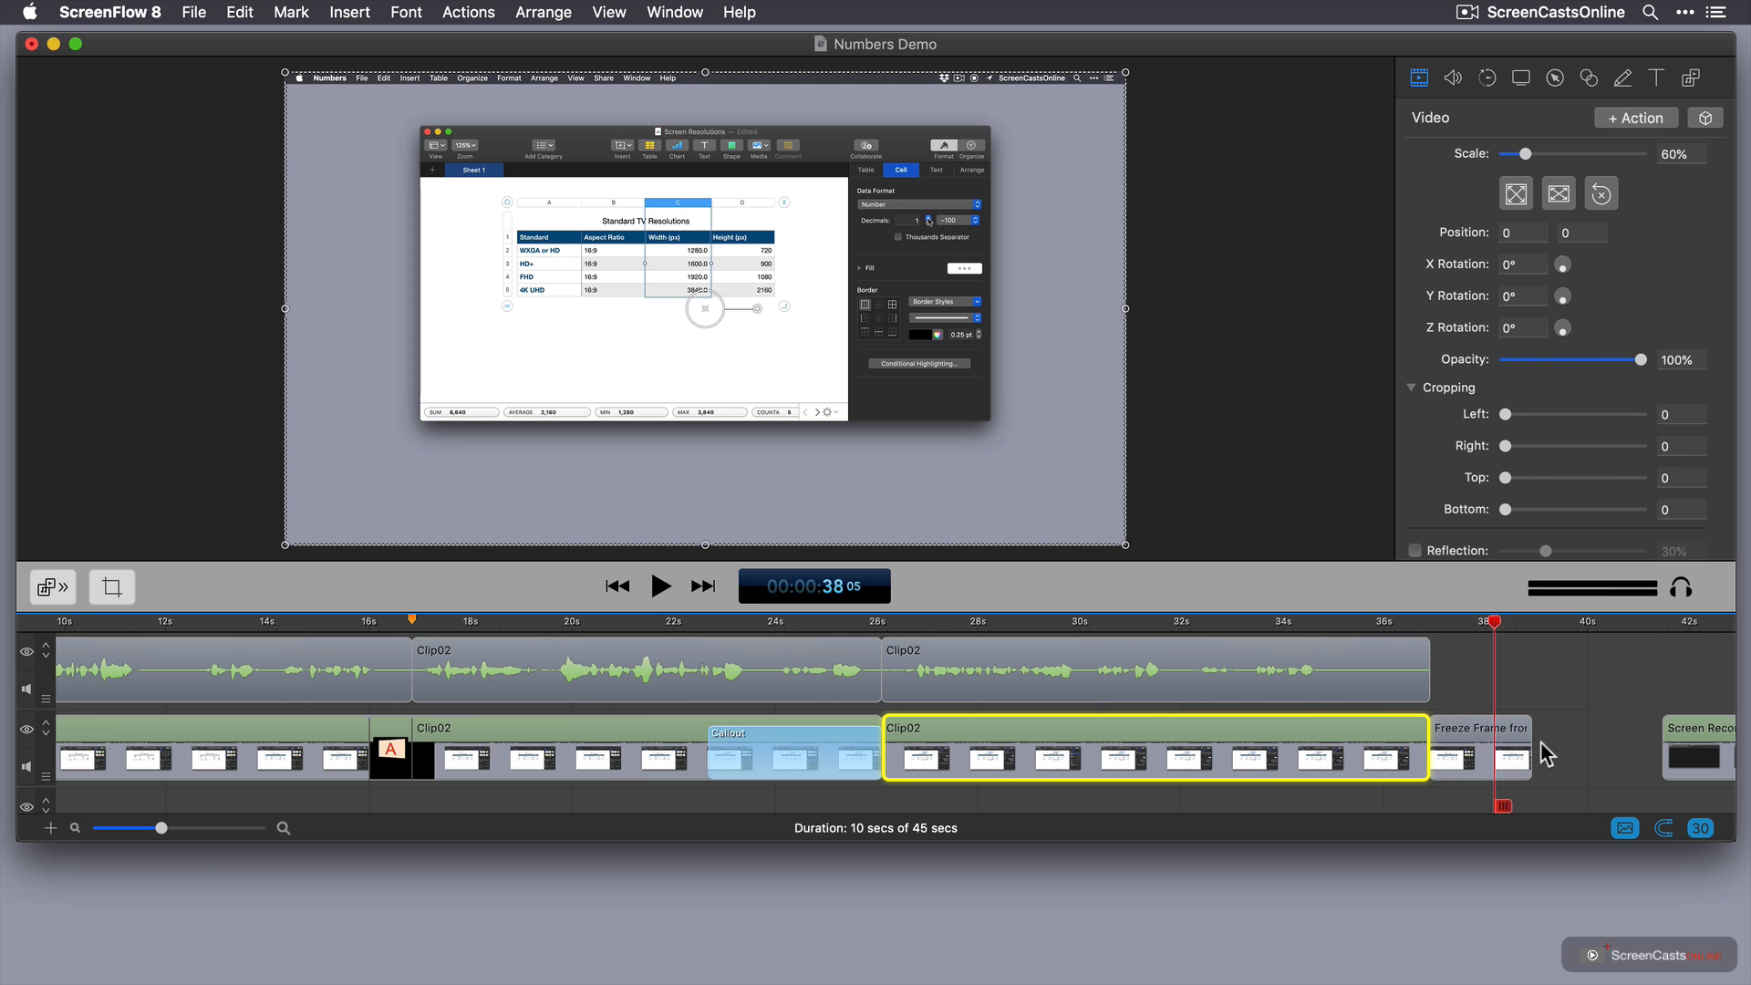
pyautogui.moveTo(1532, 752); pyautogui.dragTo(1615, 769)
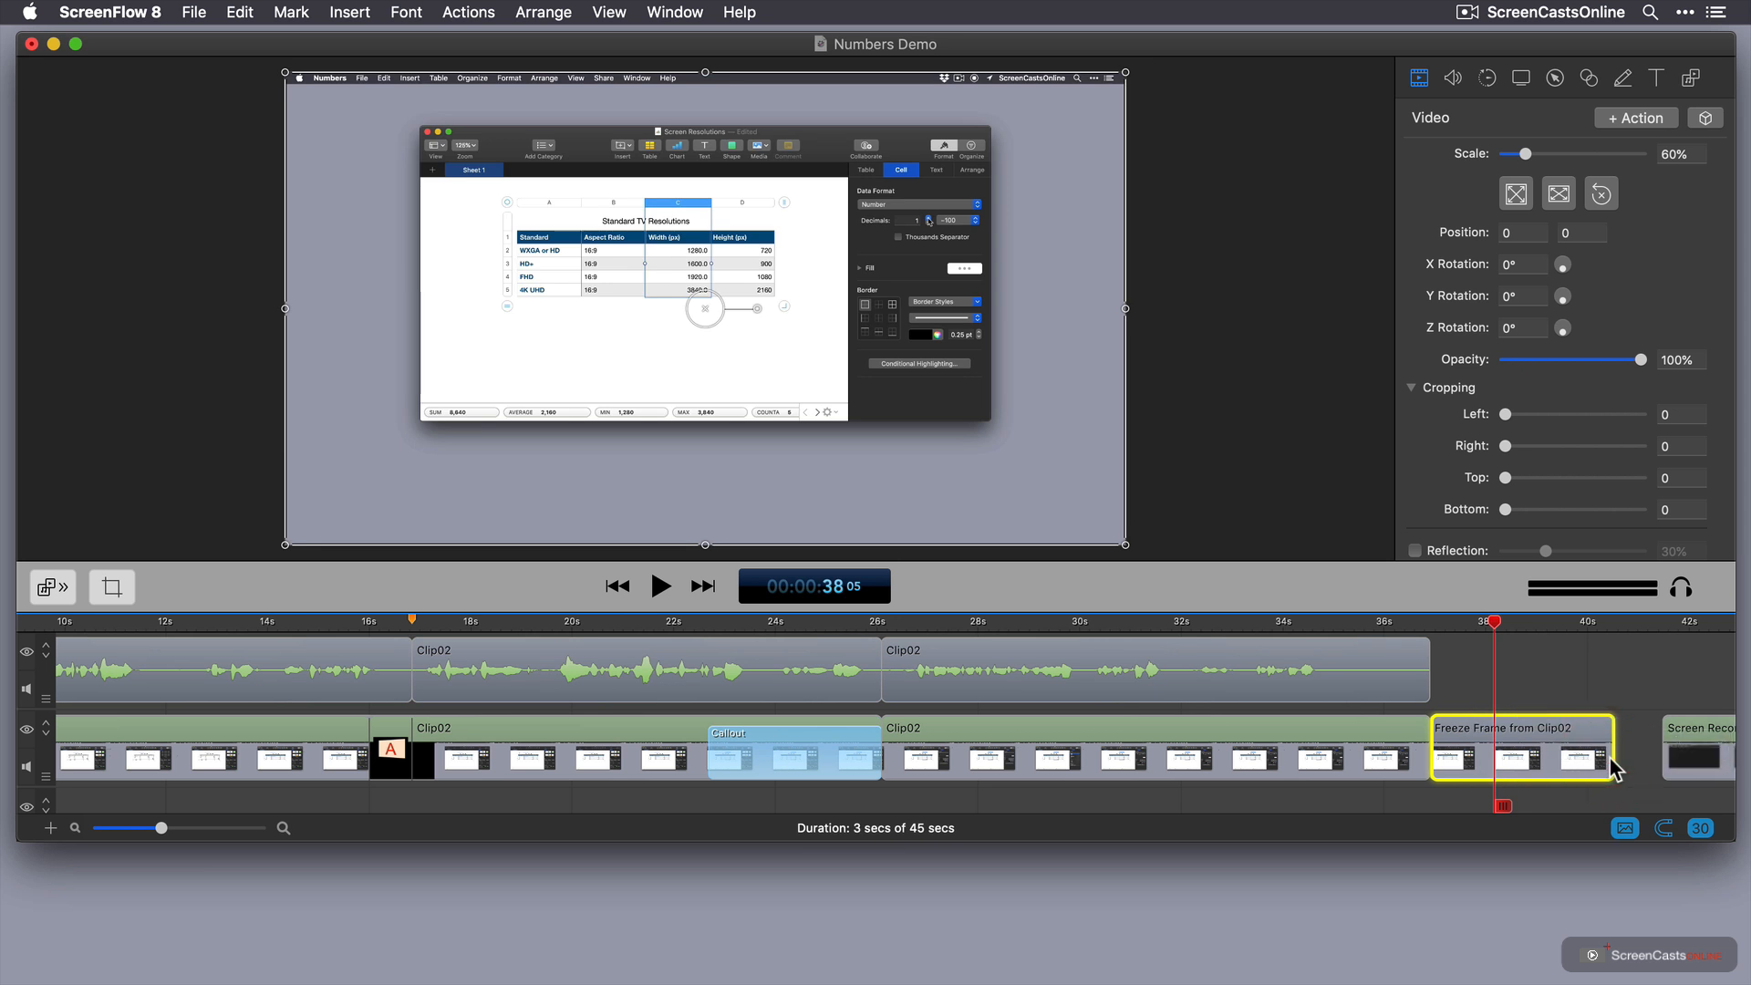